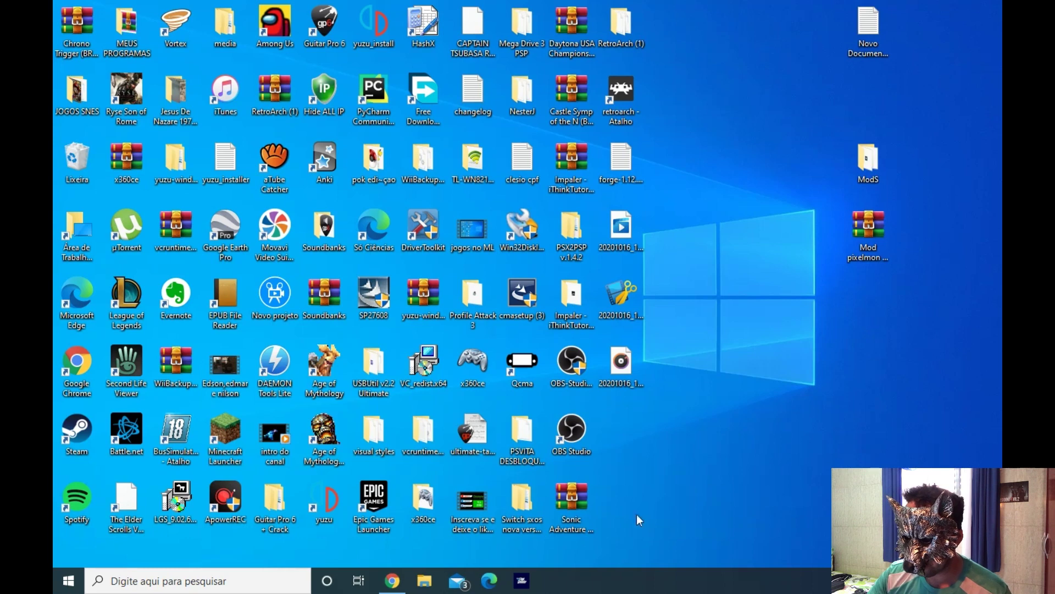
Step: Download Mod pixelmon versao 1.12.2.rar from its Google Drive page in Chrome, and minimize the browser
left_click(392, 581)
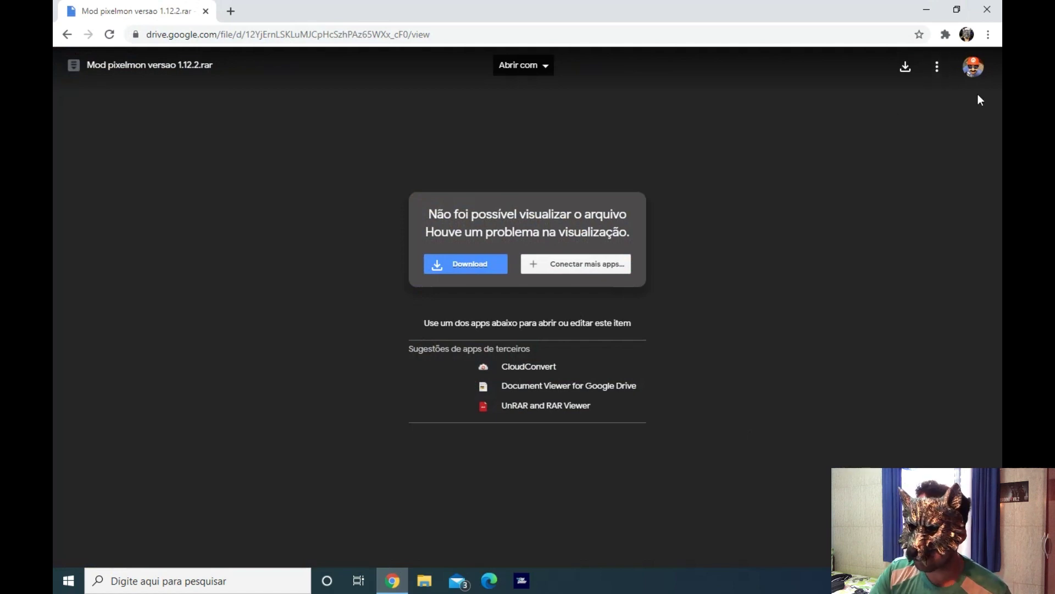
left_click(504, 264)
left_click(927, 10)
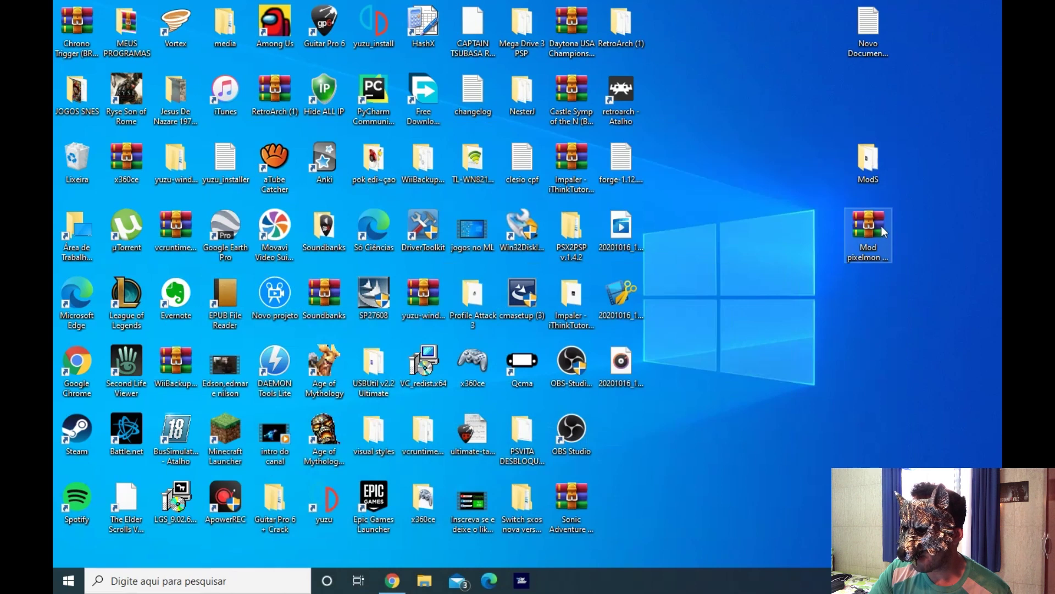
Step: Move the Mod pixelmon archive to a free spot on the desktop and view its extraction options
left_click_drag(882, 225, 826, 284)
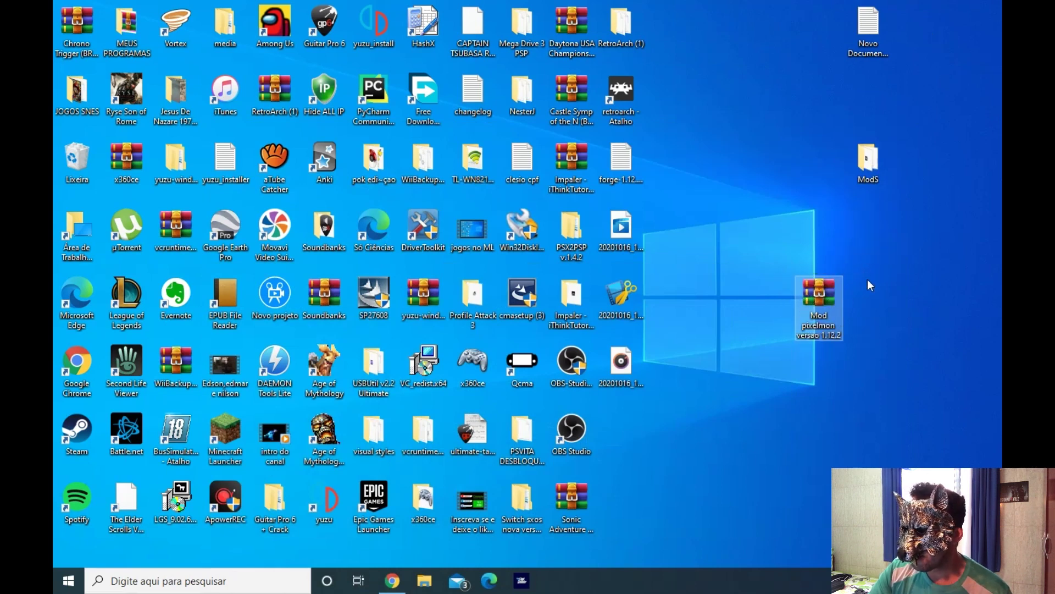
right_click(827, 292)
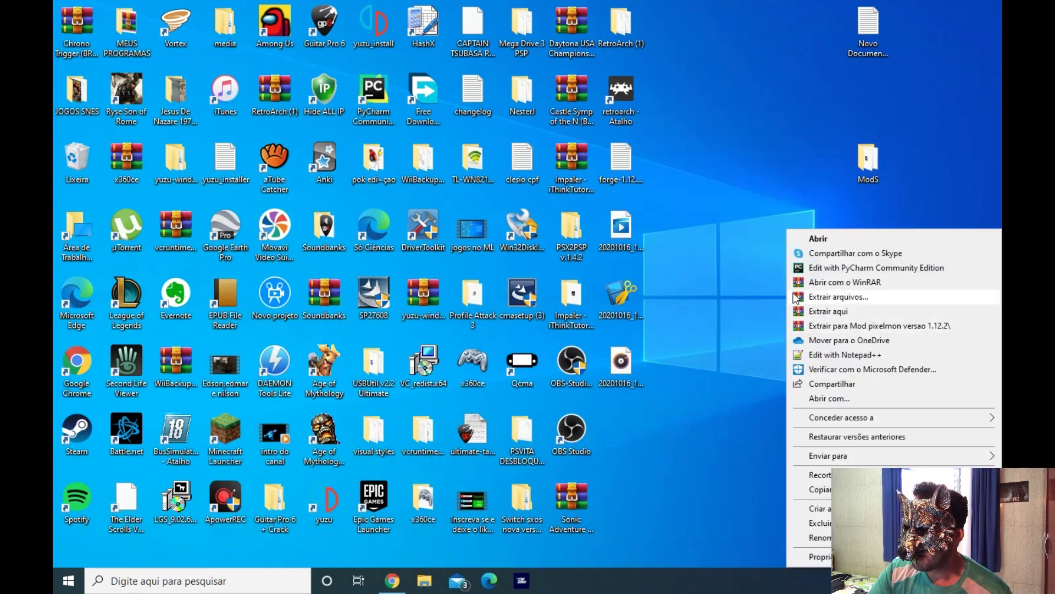
left_click(747, 225)
Step: Open the ModS folder to examine the Forge, LuckyBlock and Pixelmon files, and close it
double_click(868, 160)
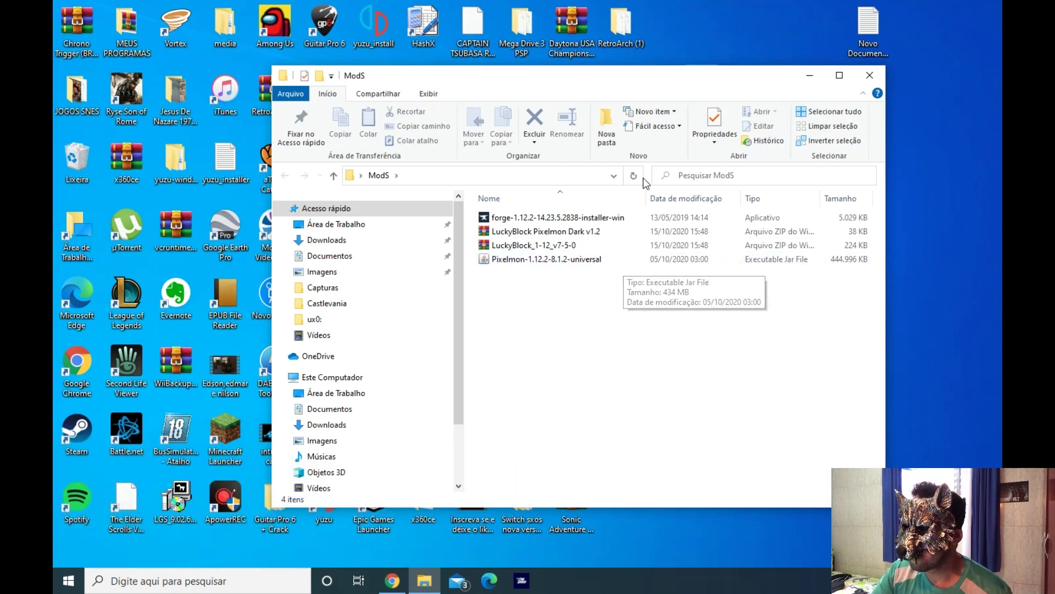
left_click_drag(547, 80, 643, 92)
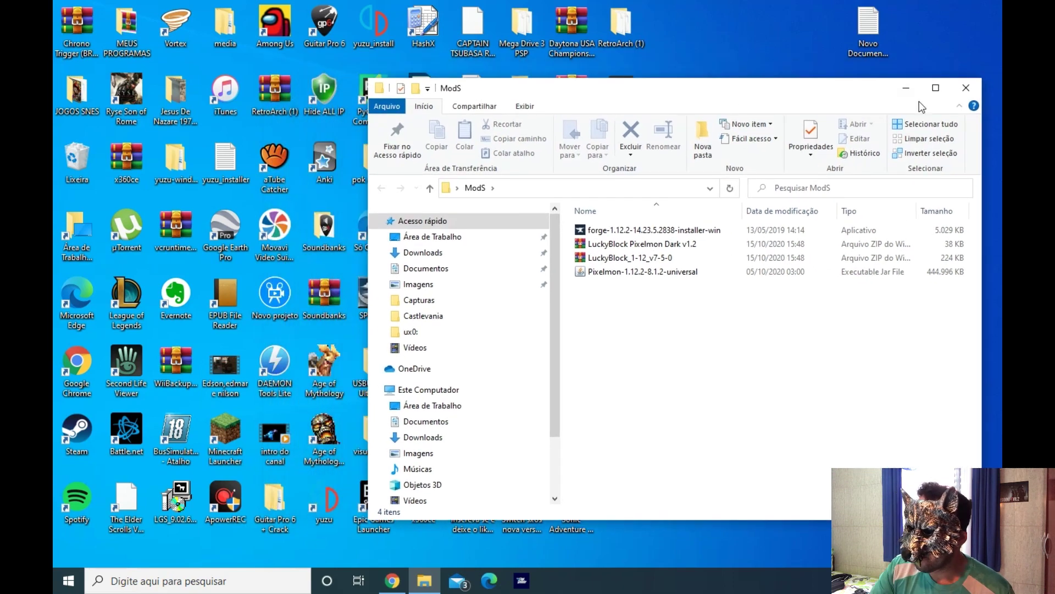
left_click(965, 89)
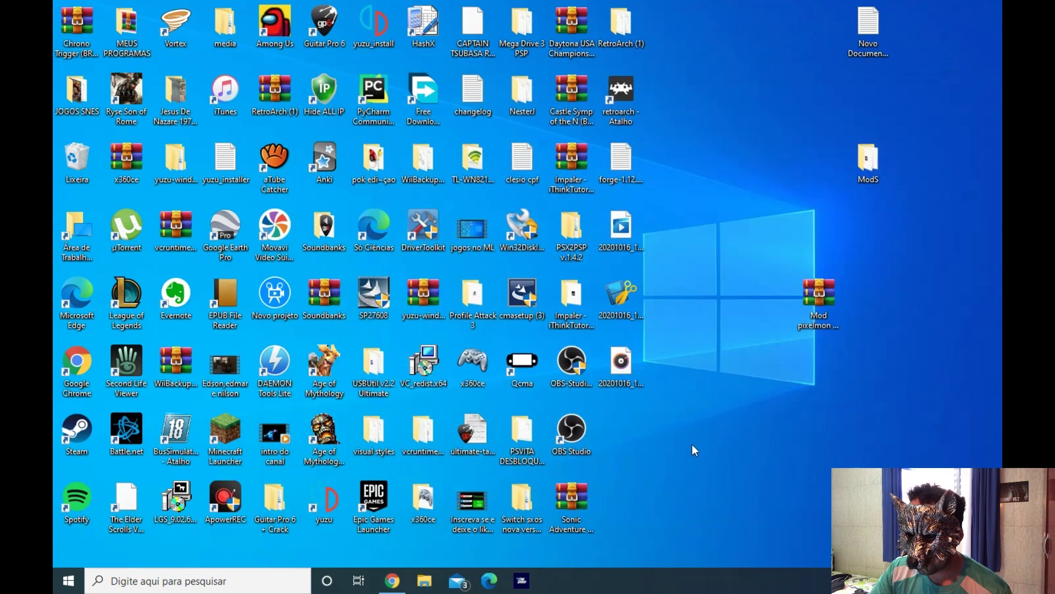
Step: Launch Minecraft Launcher from the desktop and maximize its window
double_click(232, 446)
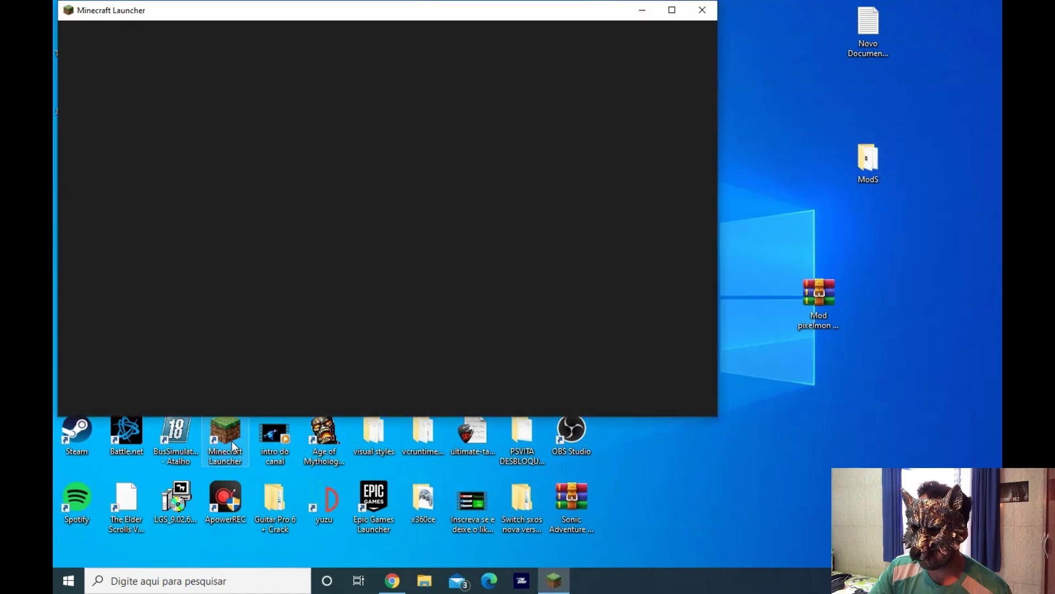
left_click_drag(400, 14, 528, 64)
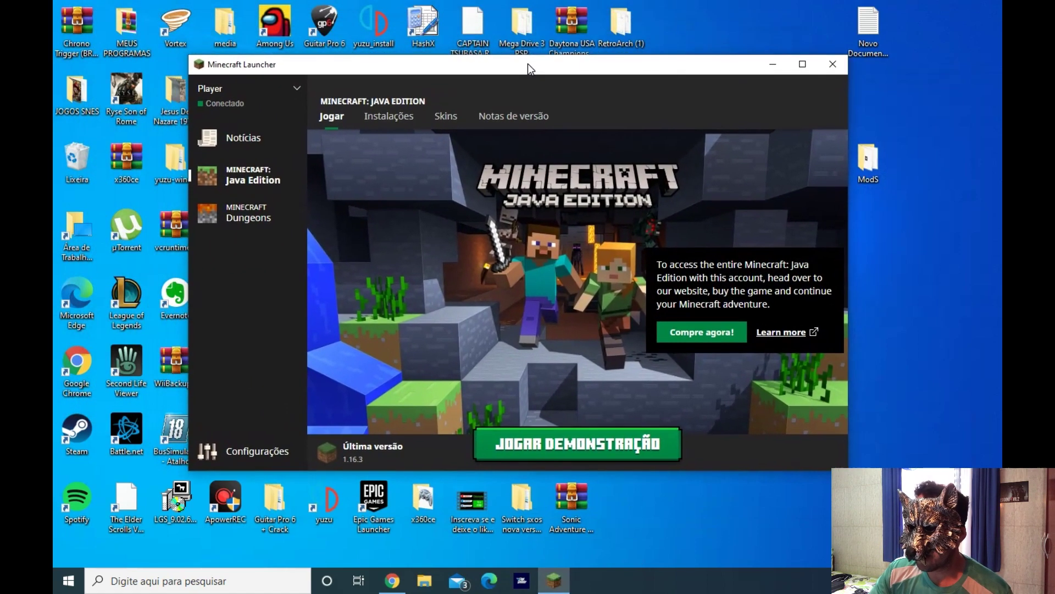
left_click(795, 65)
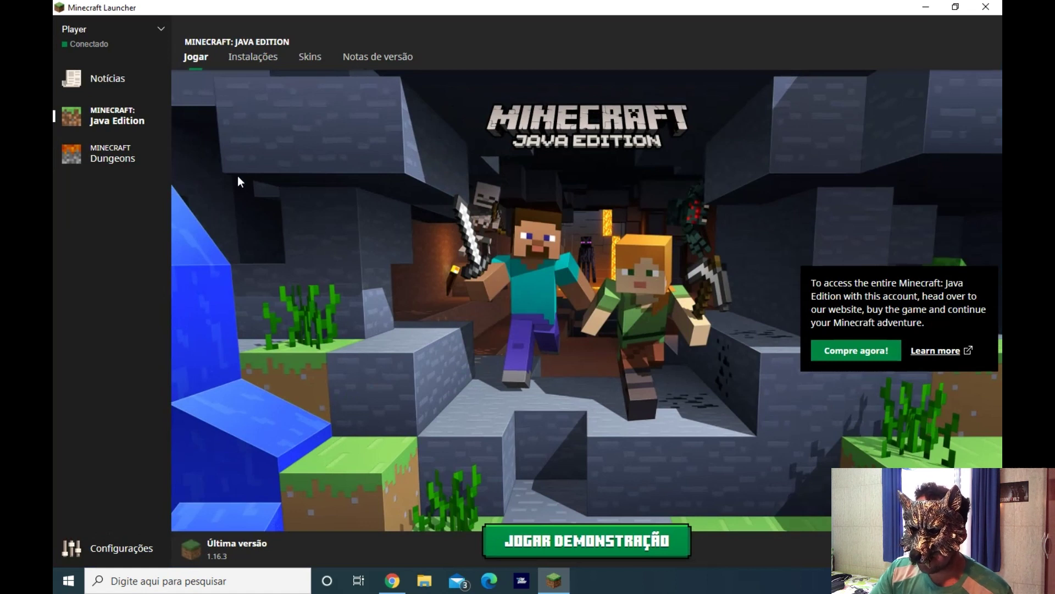
Step: Create a new, unnamed Minecraft: Java Edition installation using release 1.12.2
left_click(245, 65)
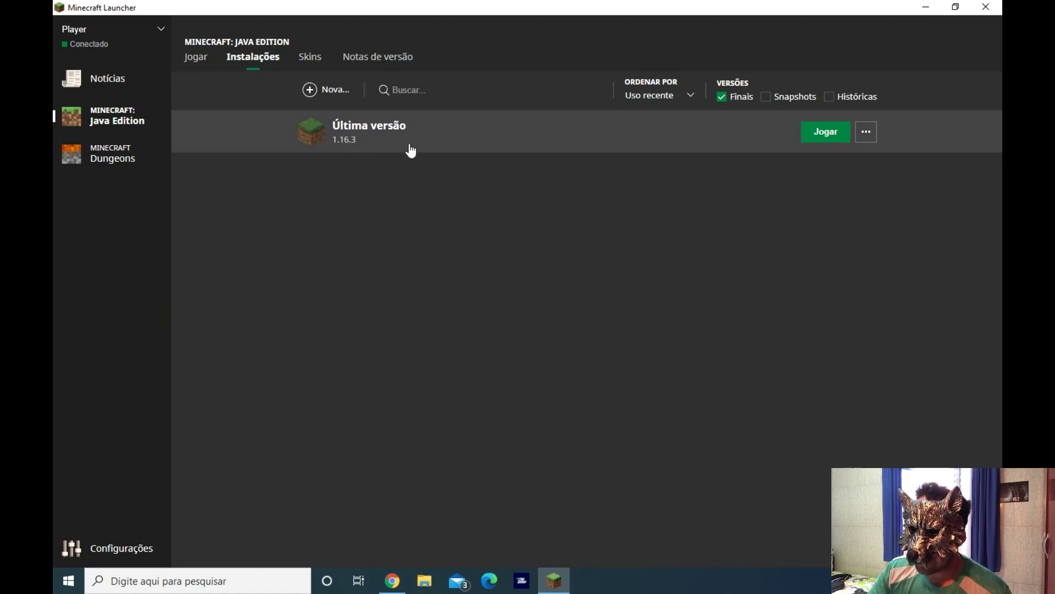
left_click(328, 91)
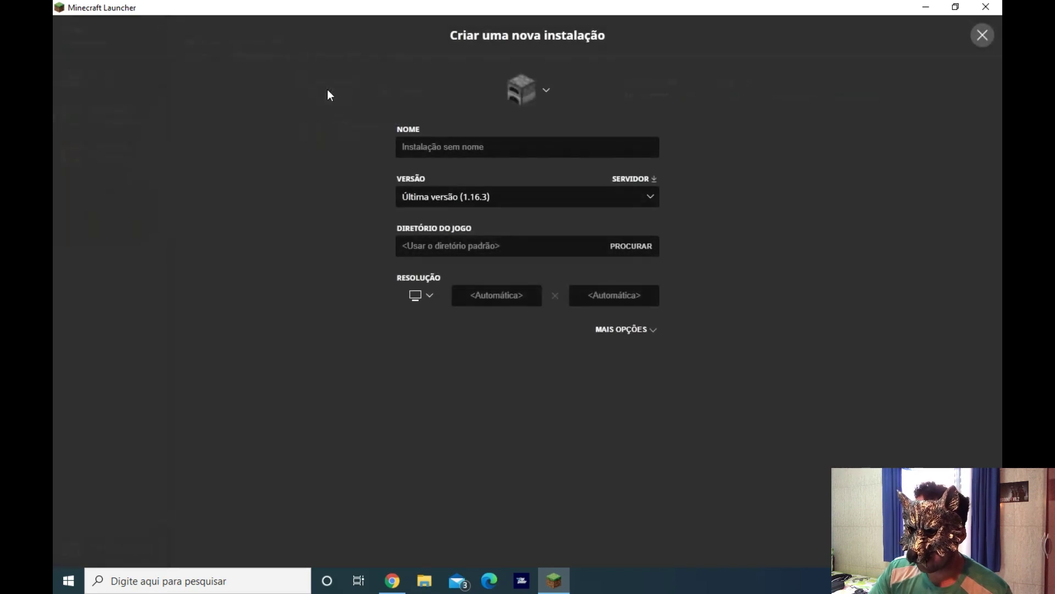
left_click(651, 198)
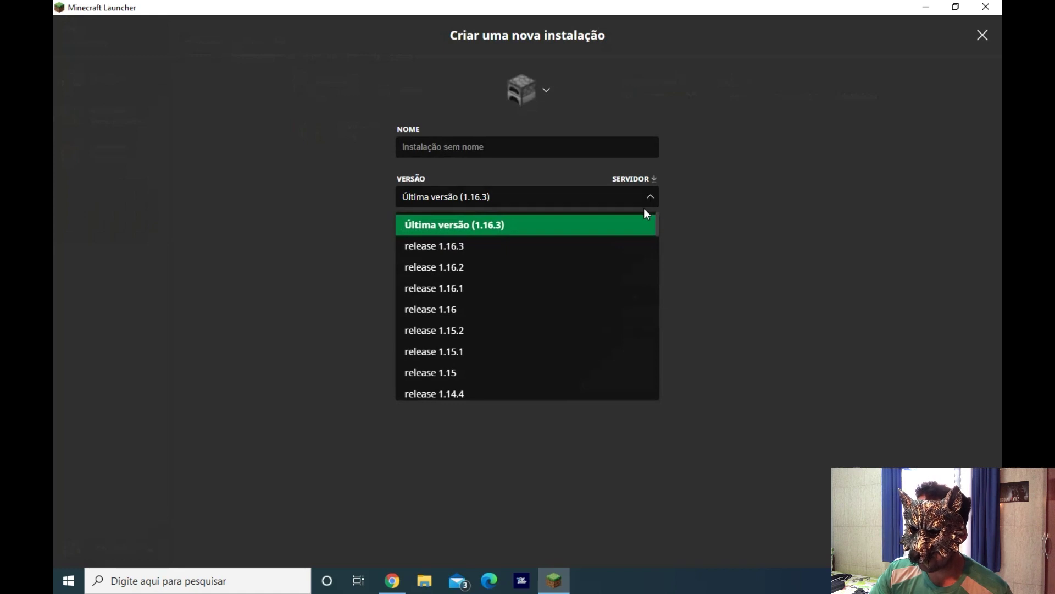
scroll(607, 265, "down", 6)
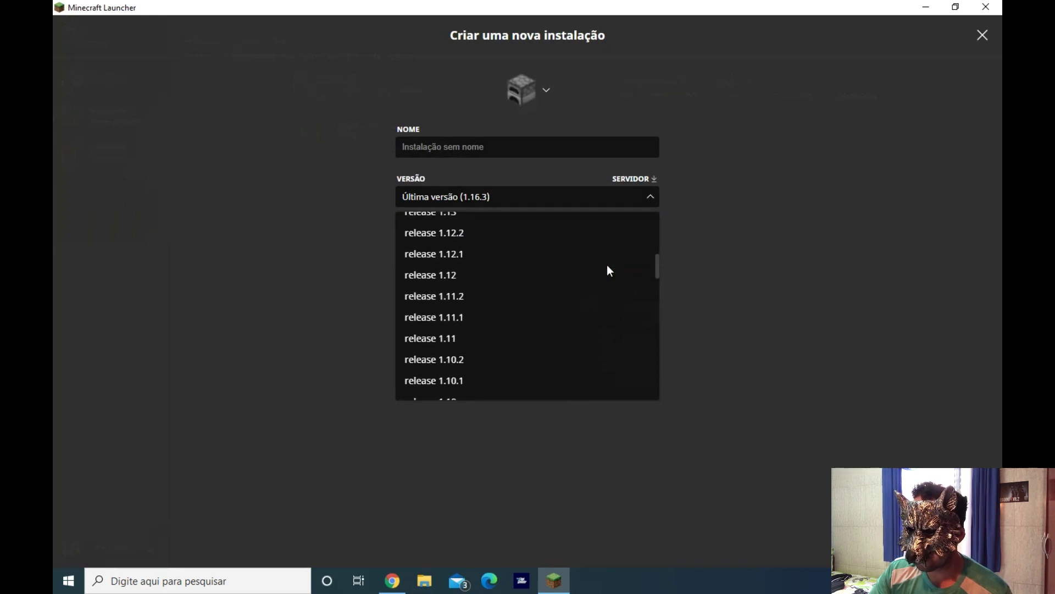
scroll(607, 265, "up", 1)
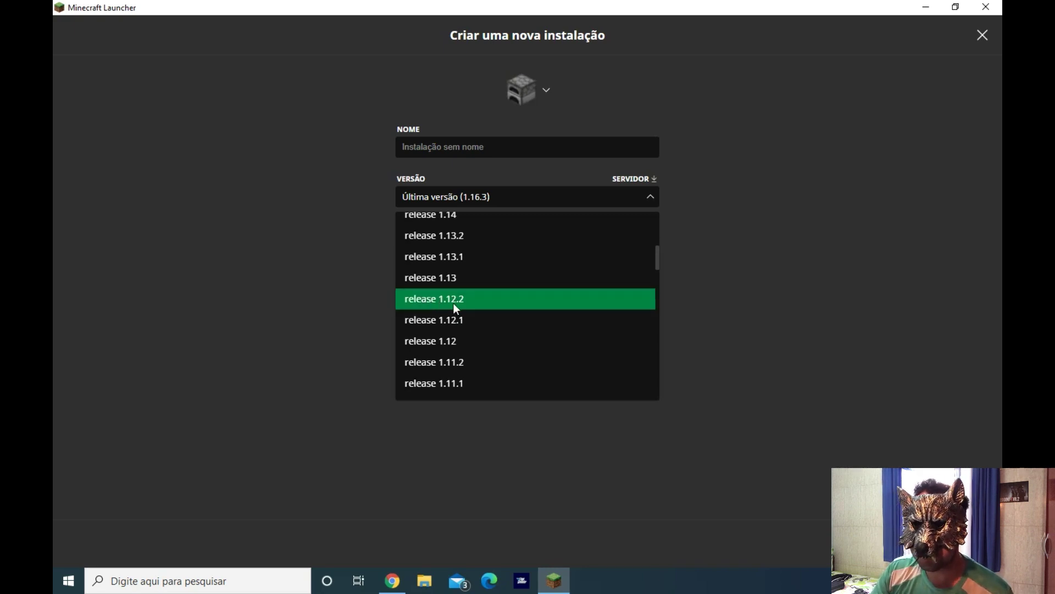
left_click(467, 300)
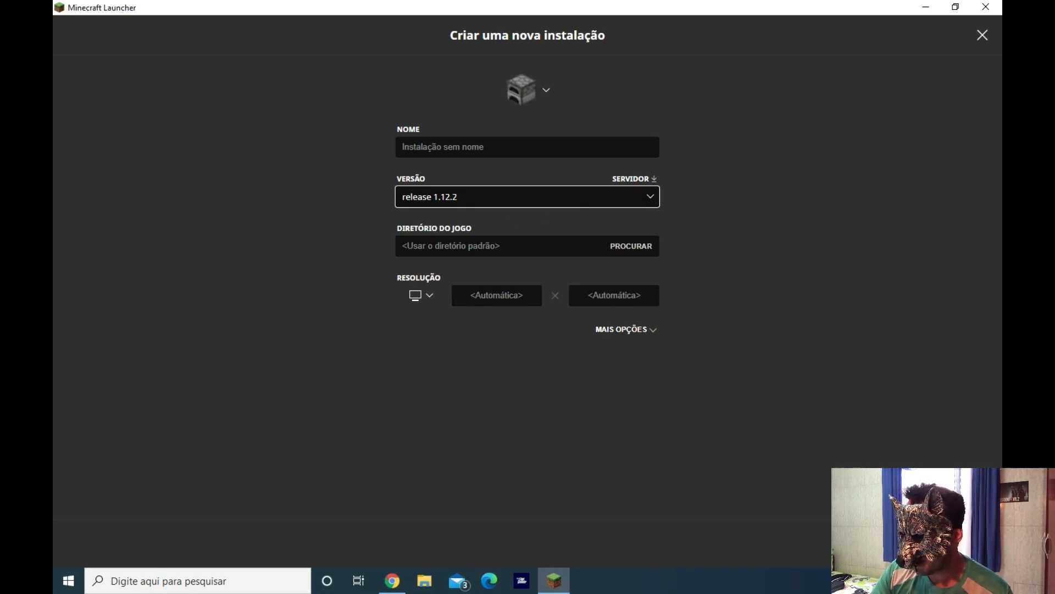
key("Return")
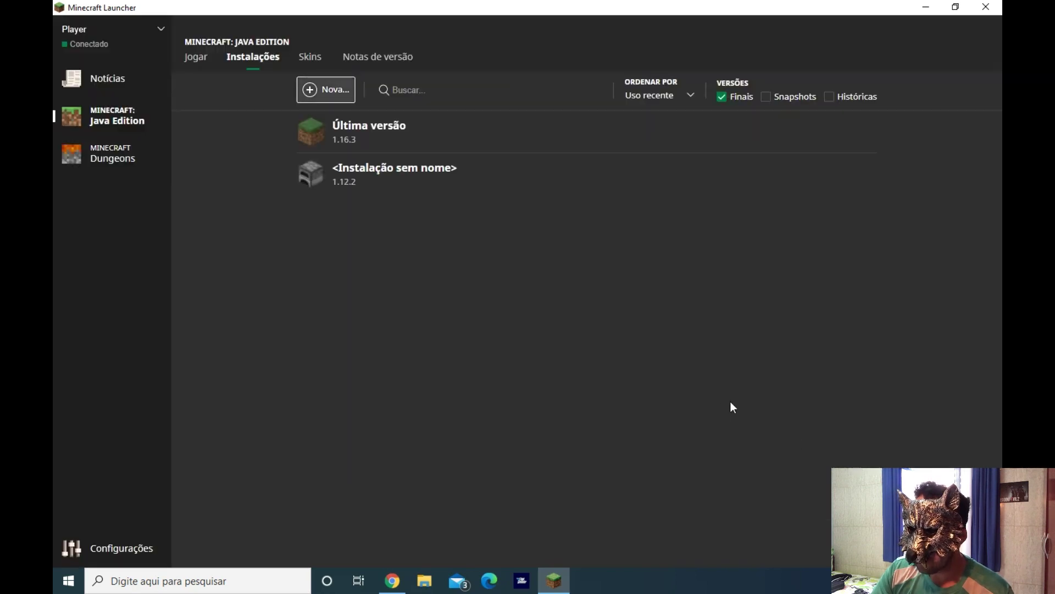
Step: Run the unnamed 1.12.2 installation once until its title screen loads, and close the game
mouse_move(336, 189)
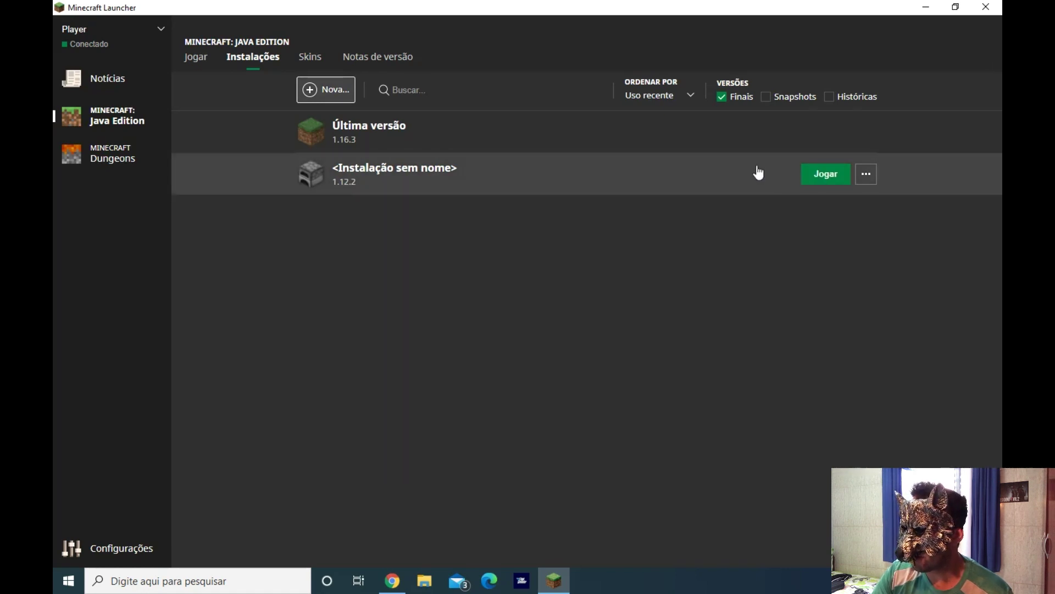
left_click(821, 174)
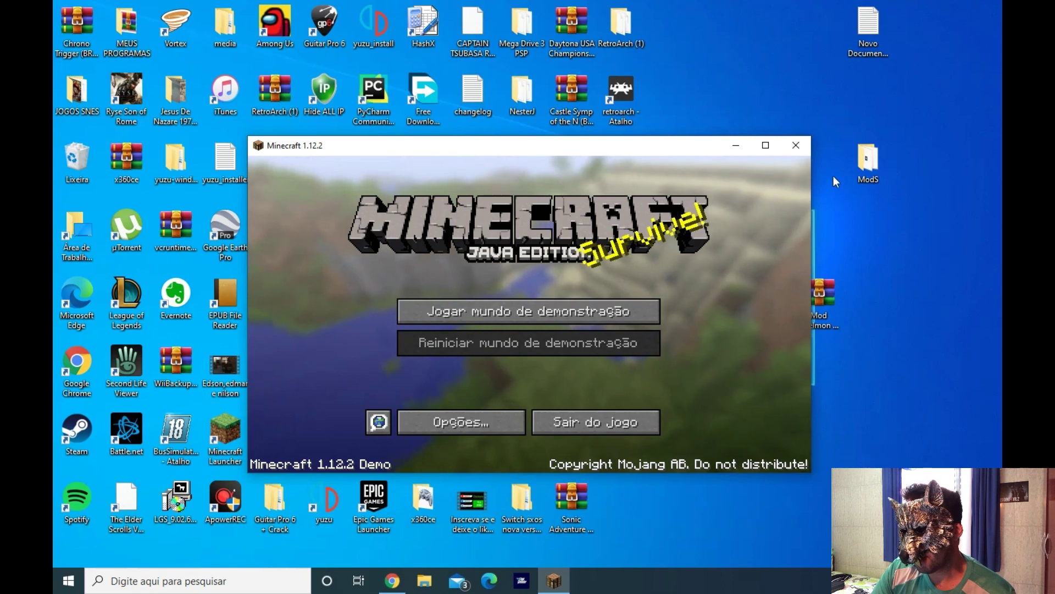
left_click(800, 145)
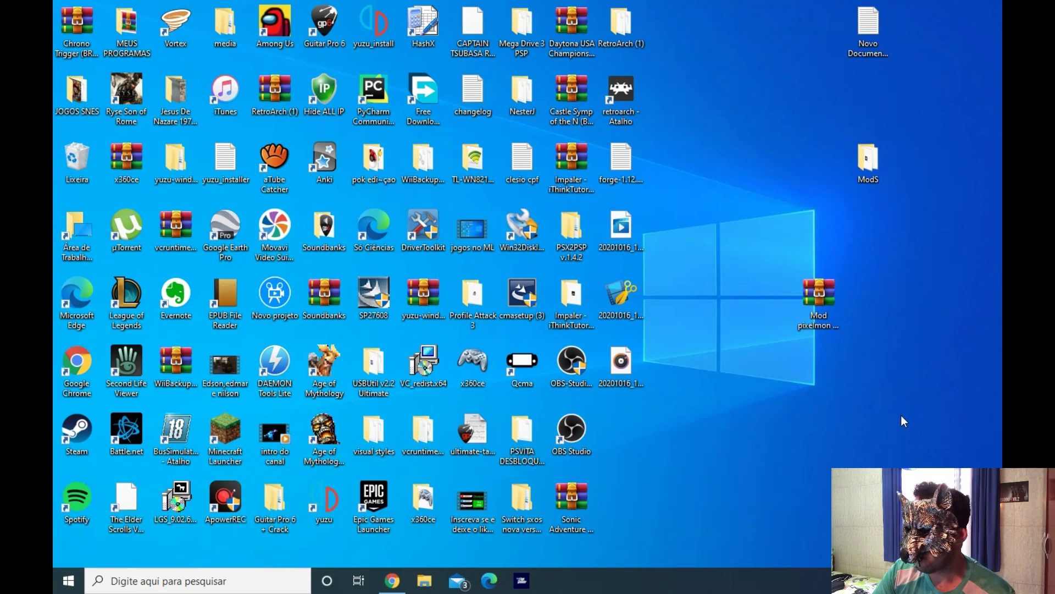
Step: Open the ModS folder from the desktop and reposition its window
double_click(869, 162)
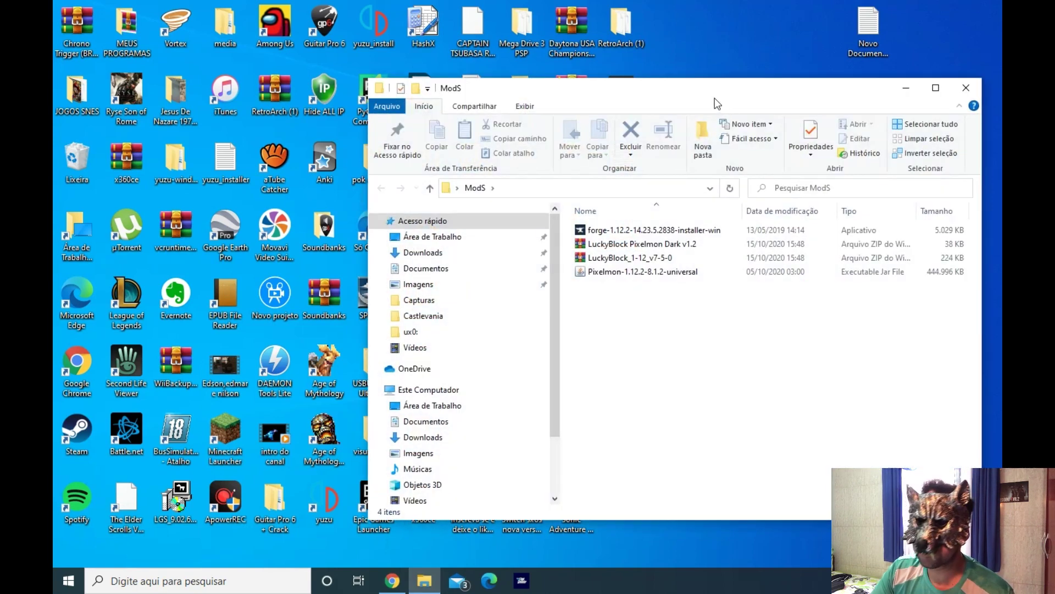
left_click_drag(708, 98, 651, 97)
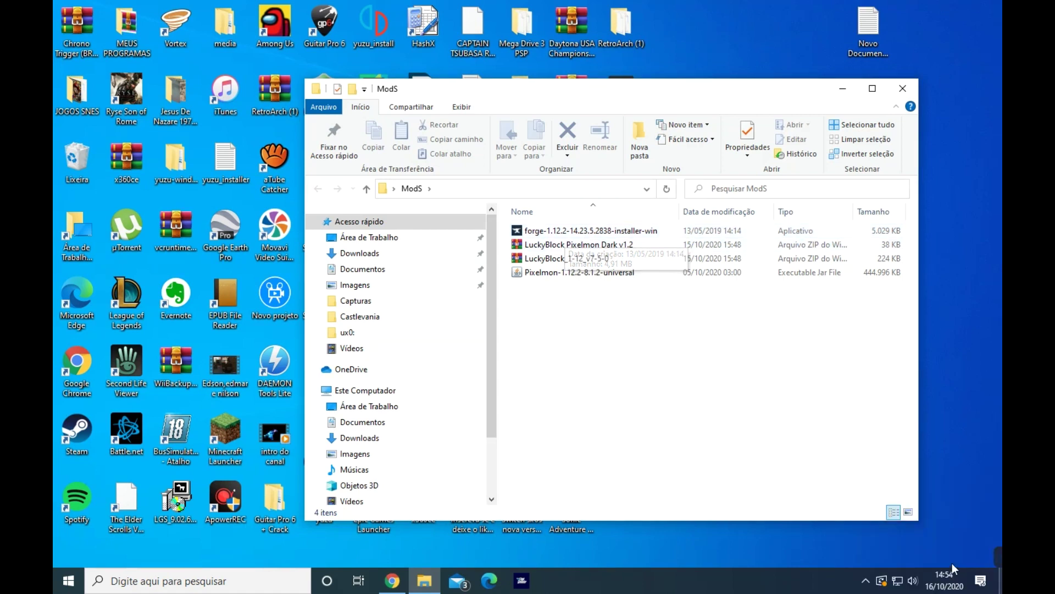
left_click(865, 582)
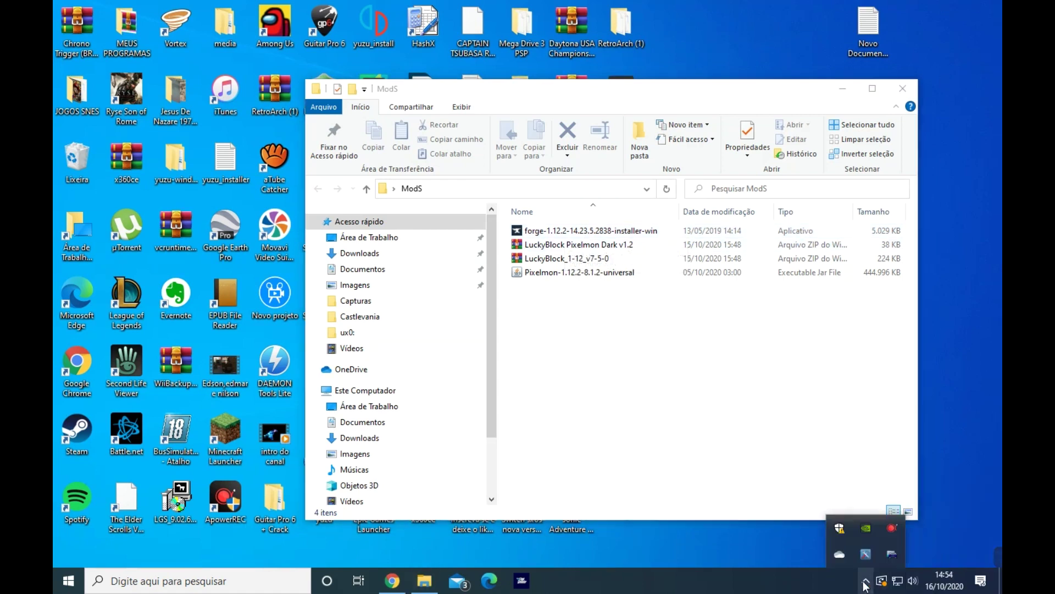
left_click(892, 529)
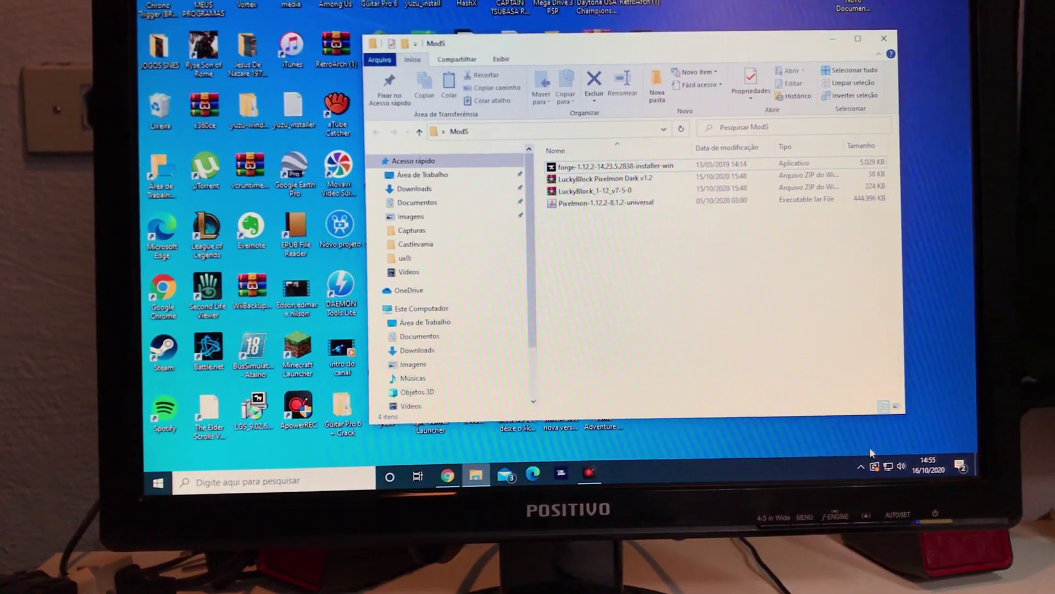
left_click(592, 473)
left_click(593, 474)
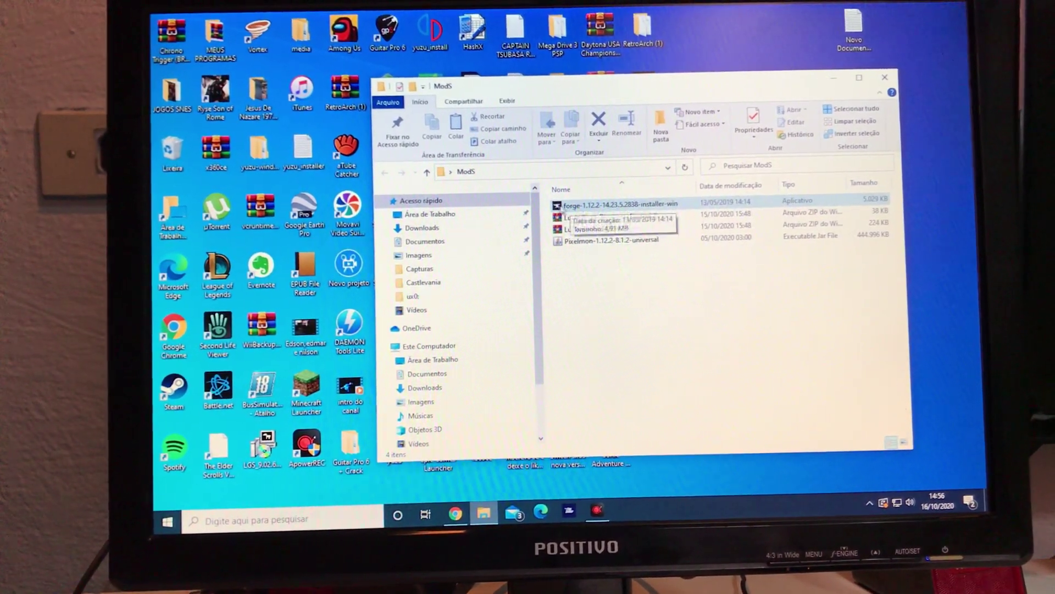
Step: Run forge-1.12.2-14.23.5.2838-installer-win as administrator, allow it to make changes, and install the Forge client profile
right_click(562, 207)
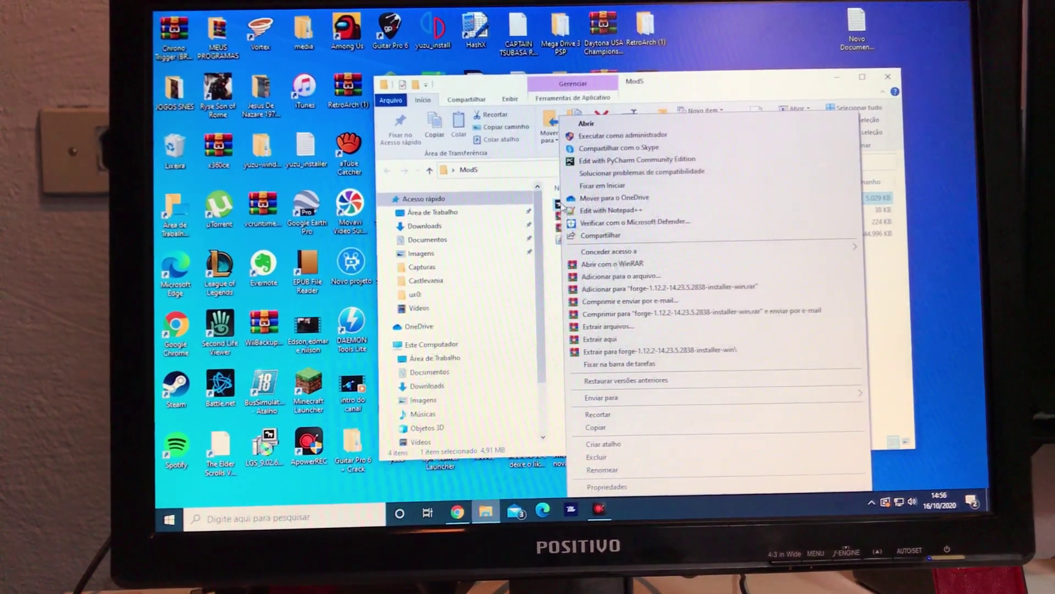
left_click(639, 136)
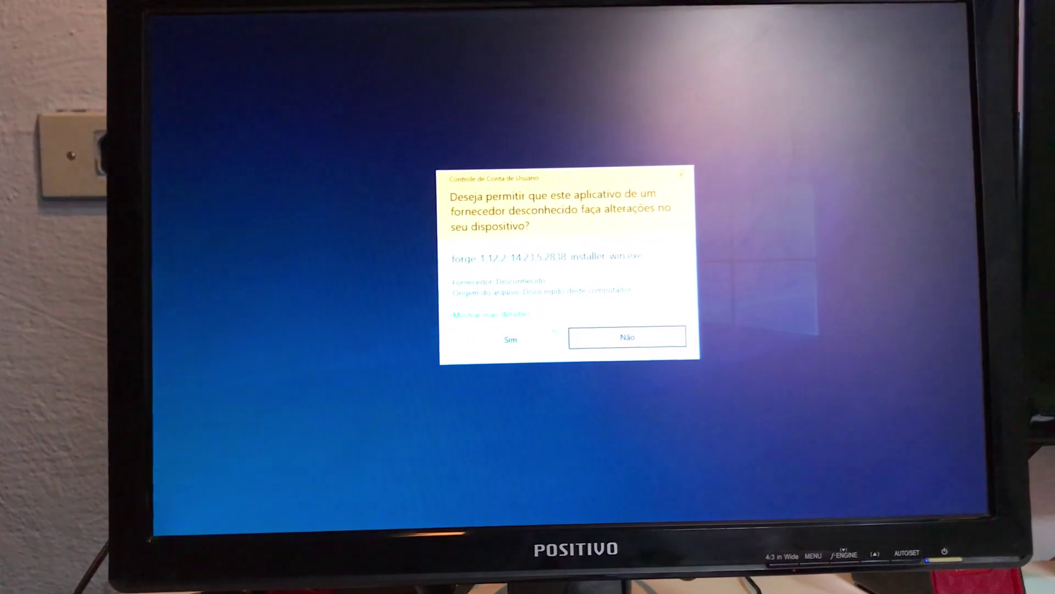
left_click(529, 340)
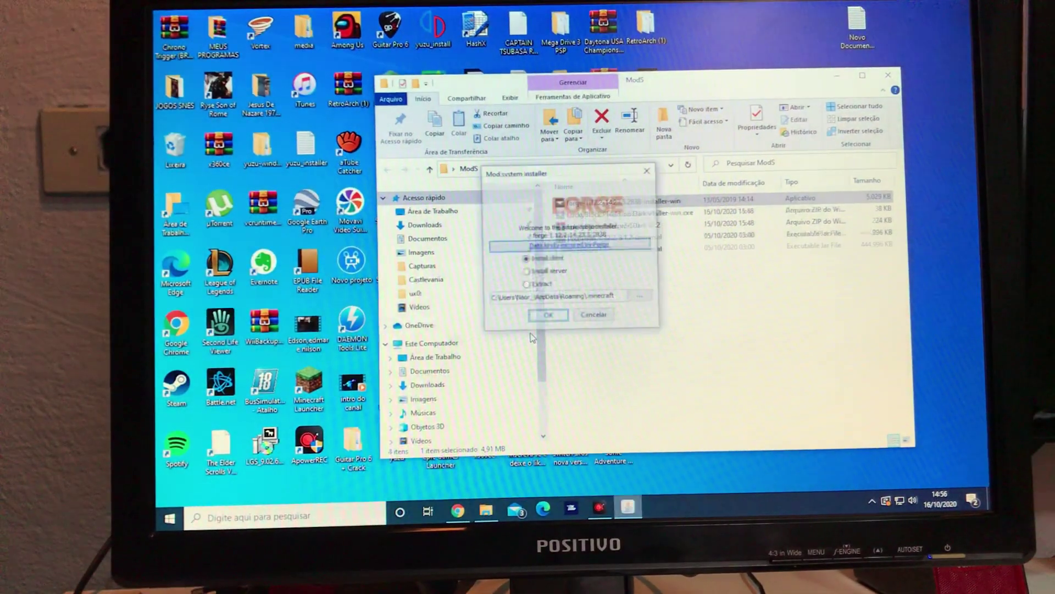
left_click_drag(594, 172, 631, 212)
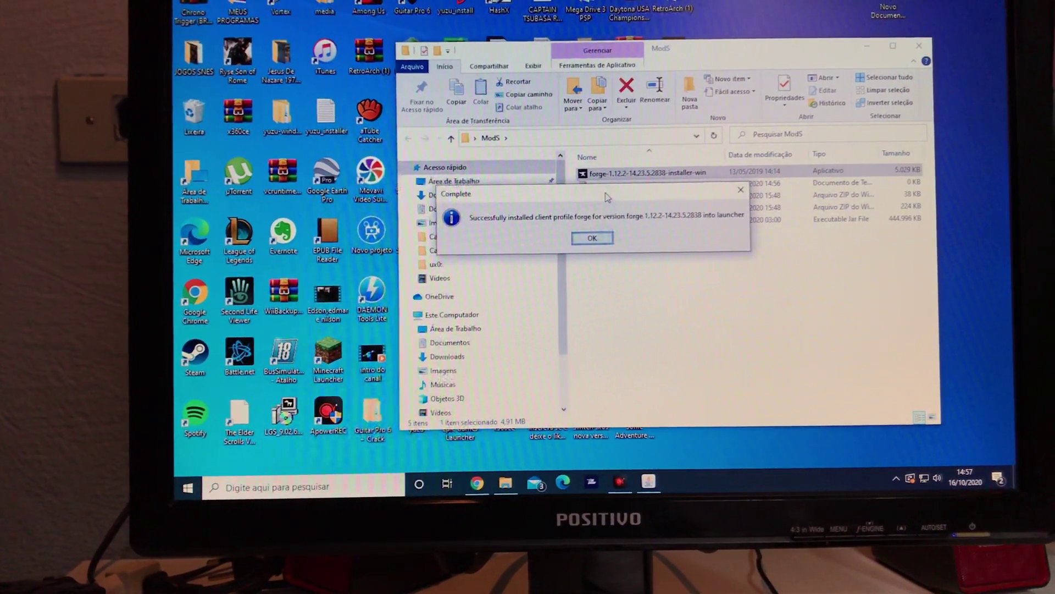
left_click_drag(607, 197, 613, 220)
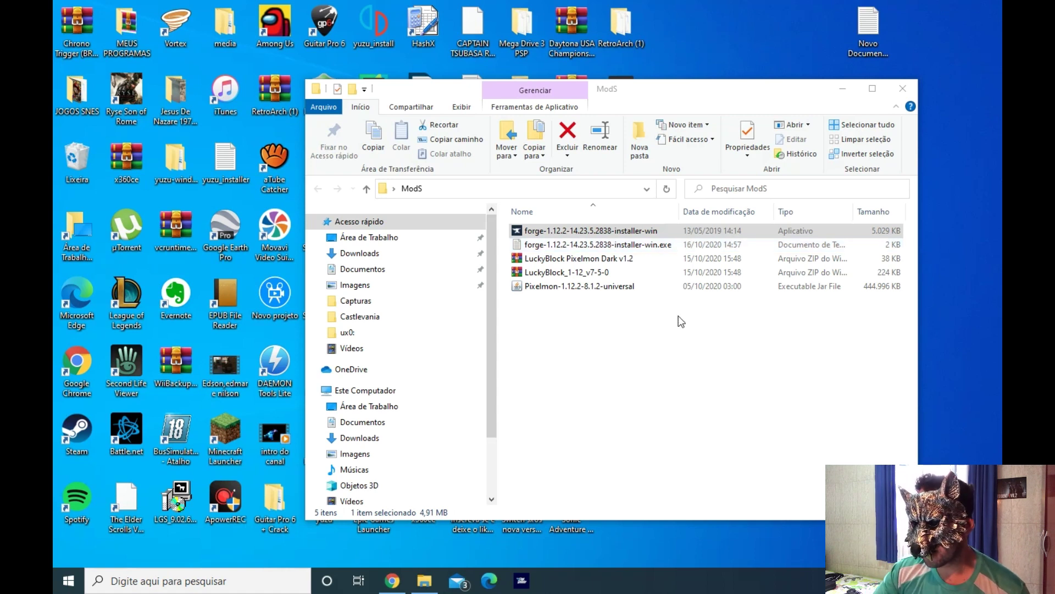
Step: Select the two LuckyBlock archives and the Pixelmon-1.12.2-8.1.2-universal file in ModS, and move the folder window aside
left_click_drag(505, 255, 650, 304)
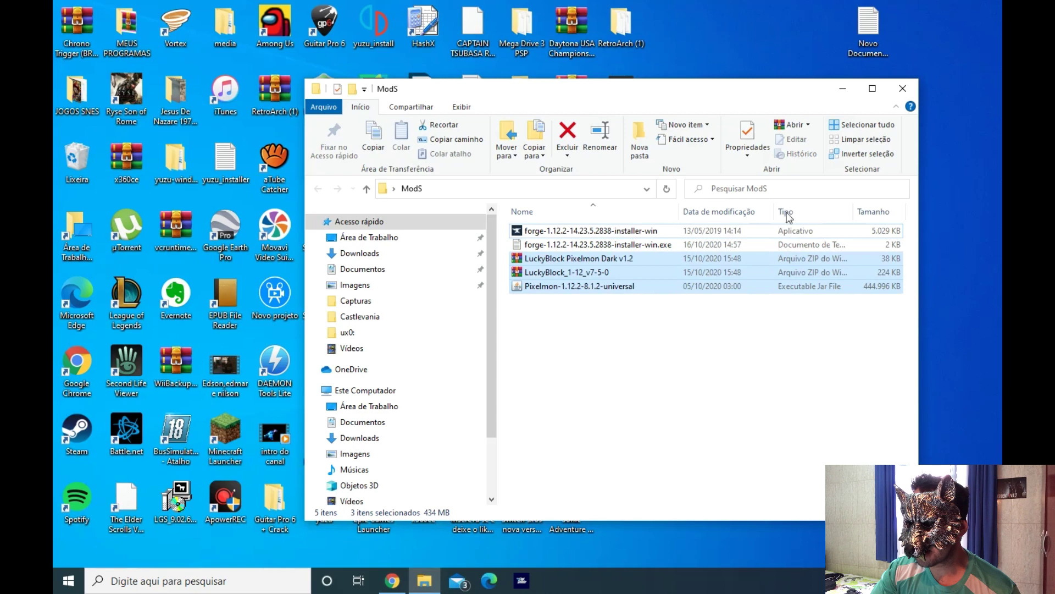
left_click_drag(814, 88, 995, 79)
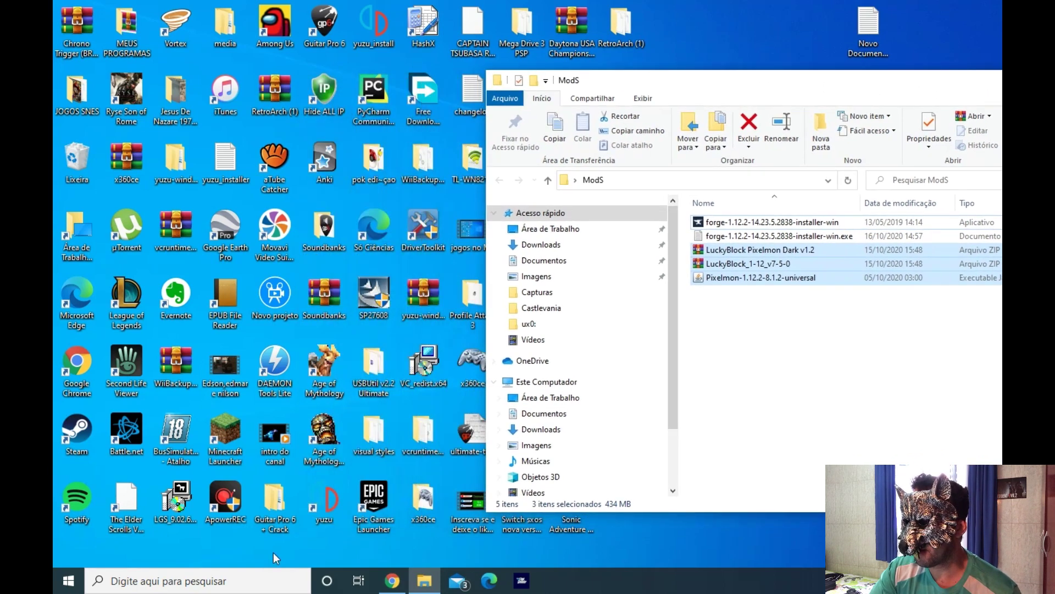
Step: Open the Roaming application data folder using %appdata% and reposition its window
left_click(120, 585)
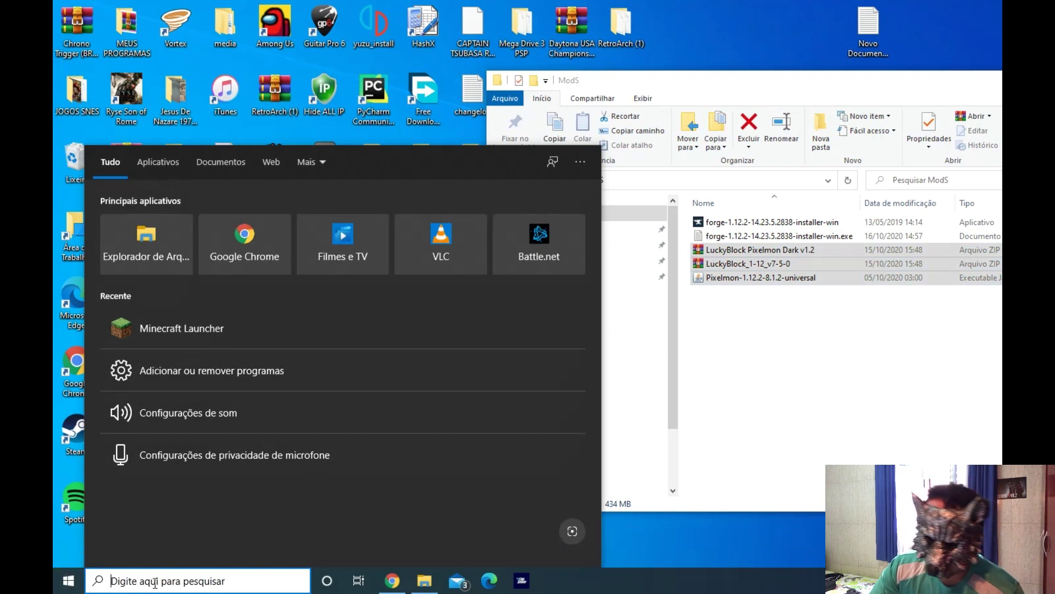
type("%")
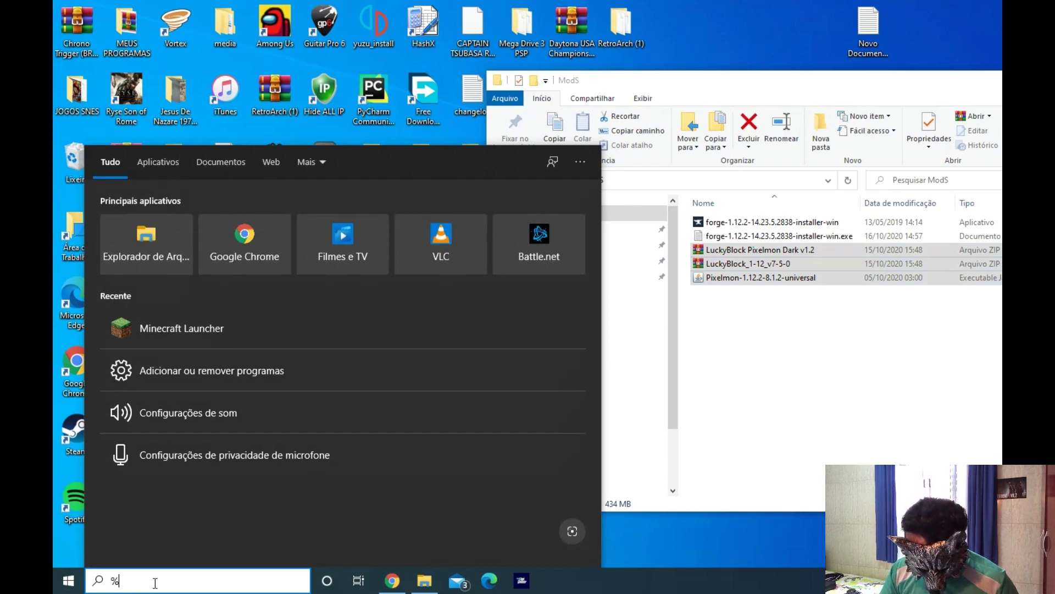
type("app")
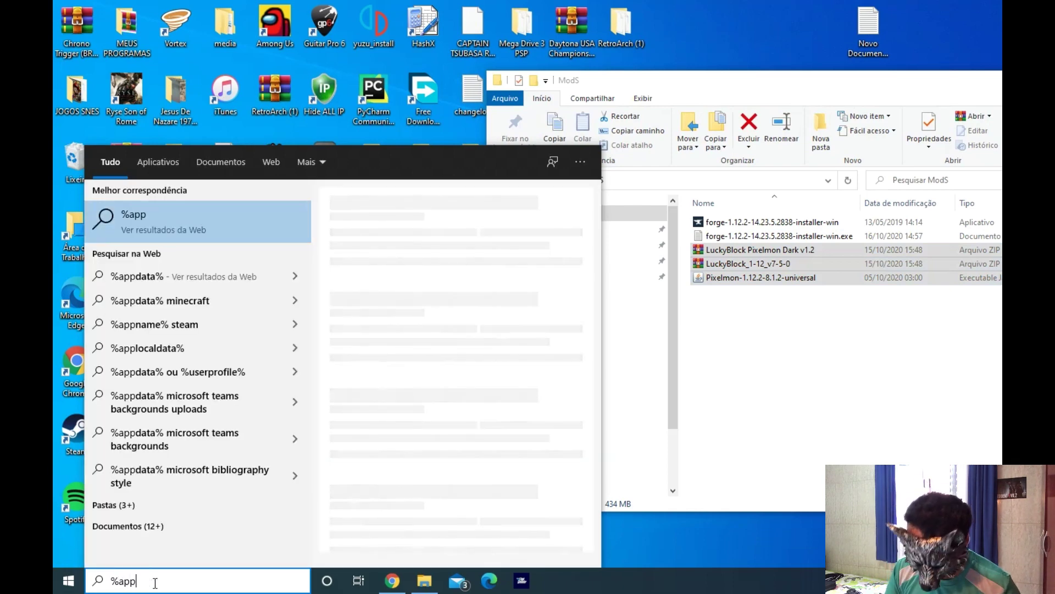
type("dara")
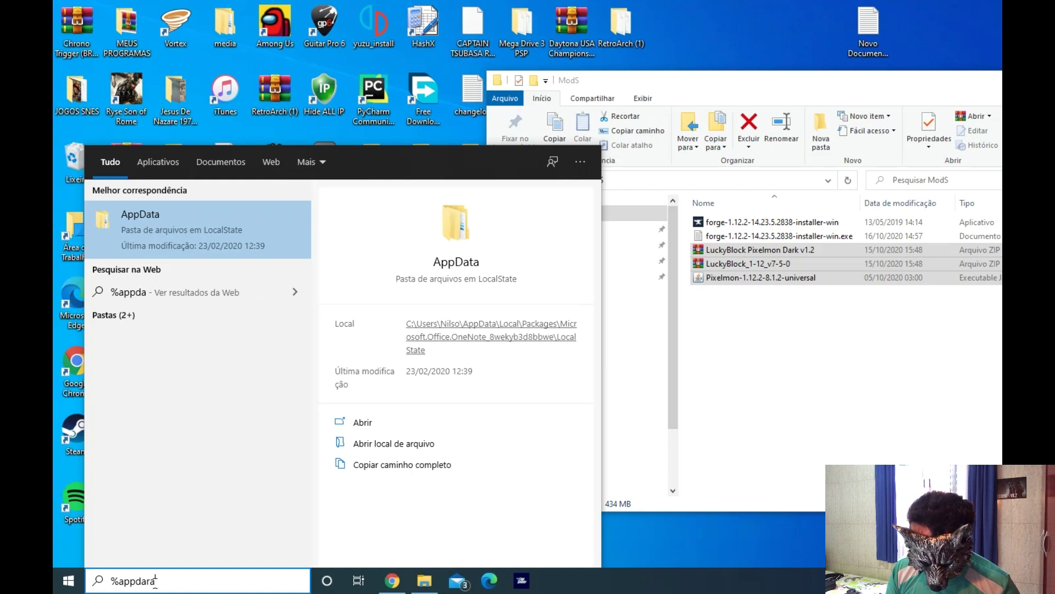
key("BackSpace")
key("BackSpace")
type("ta")
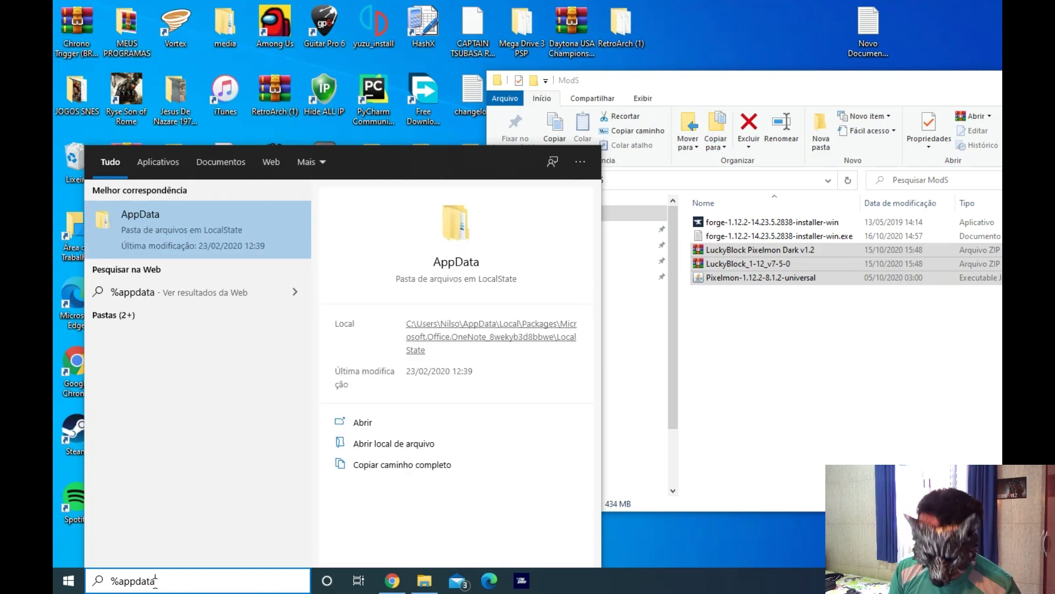
type("%")
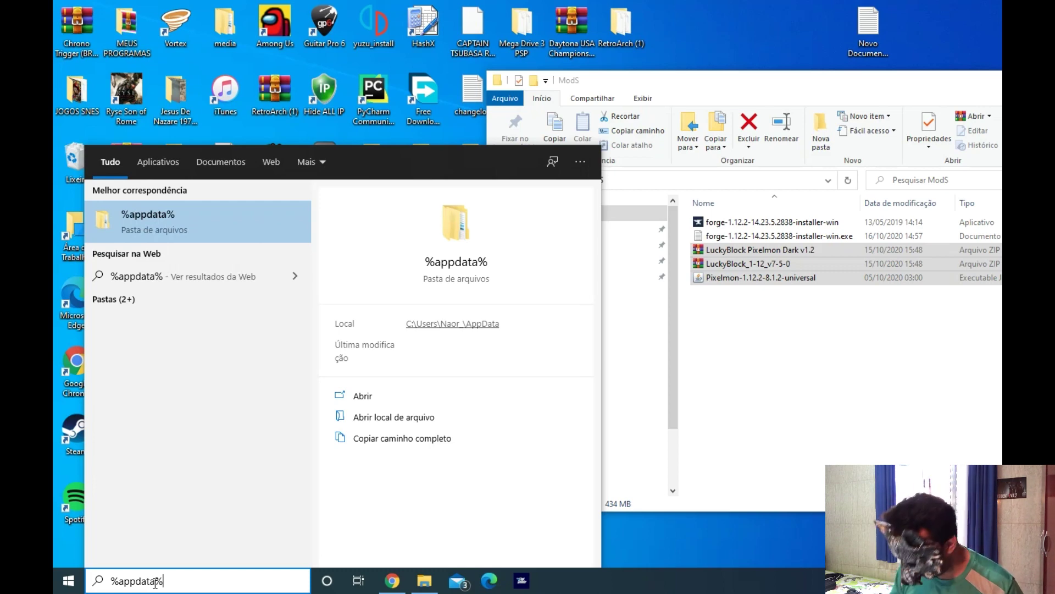
key("Return")
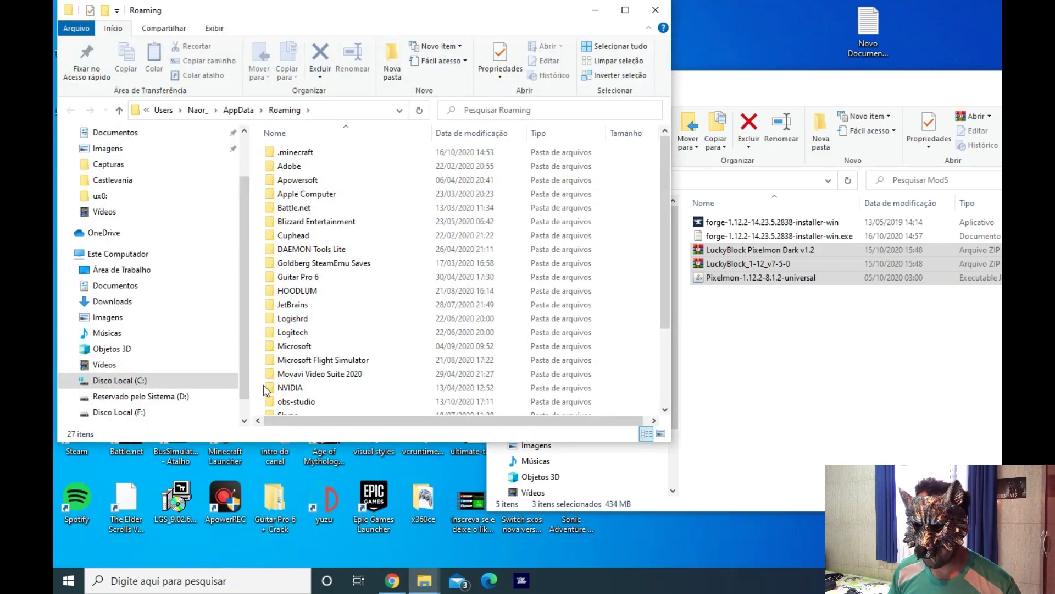
left_click_drag(383, 23, 378, 52)
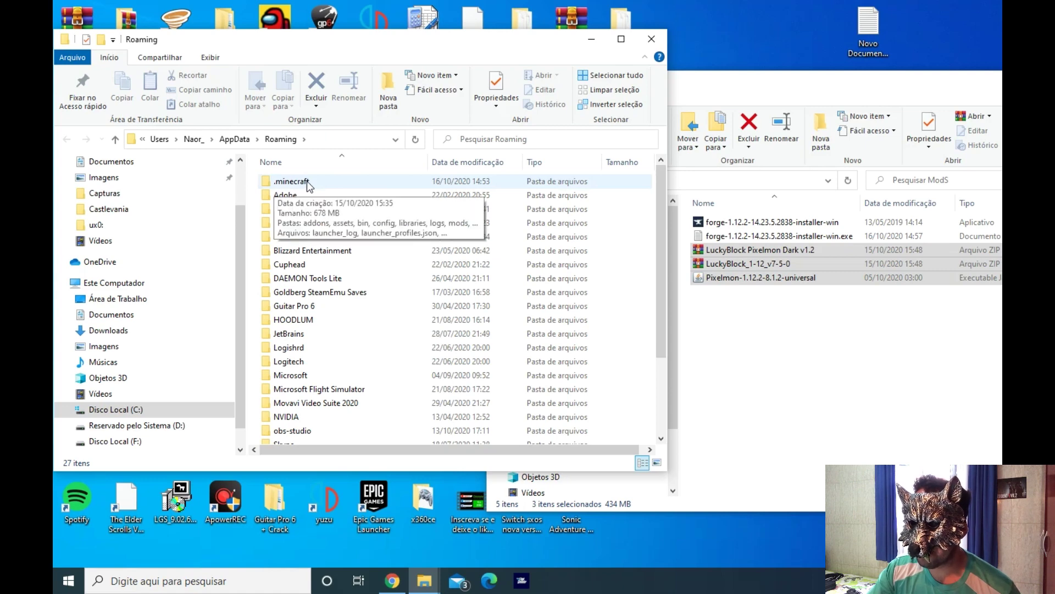
Step: Open the mods folder inside .minecraft and select LuckyBlock_1-12_v7-5-0 and Pixelmon-1.12.2-8.1.2-universal in the ModS folder for comparison
double_click(293, 181)
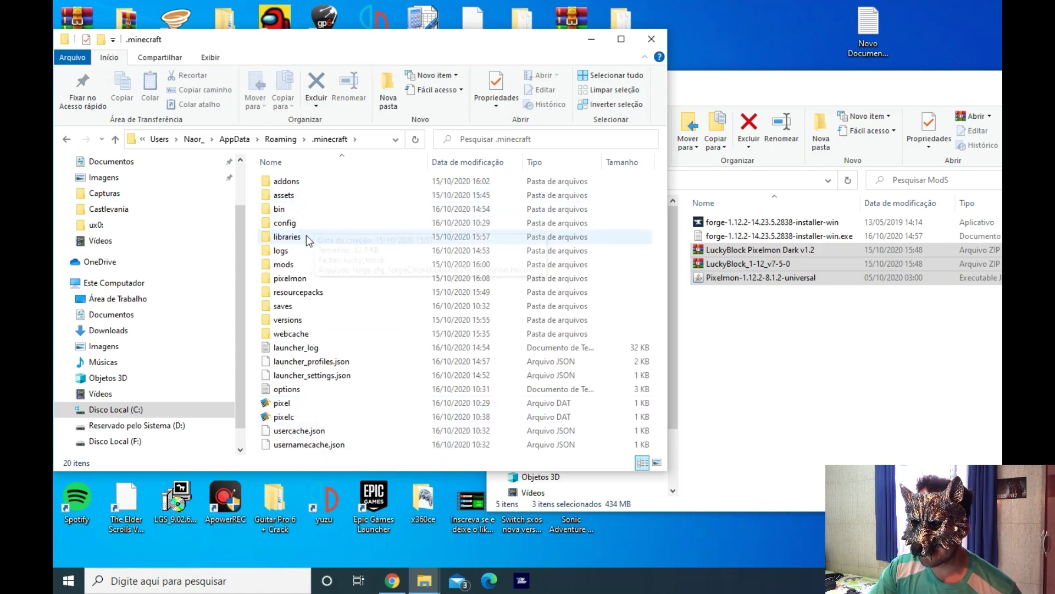
double_click(284, 267)
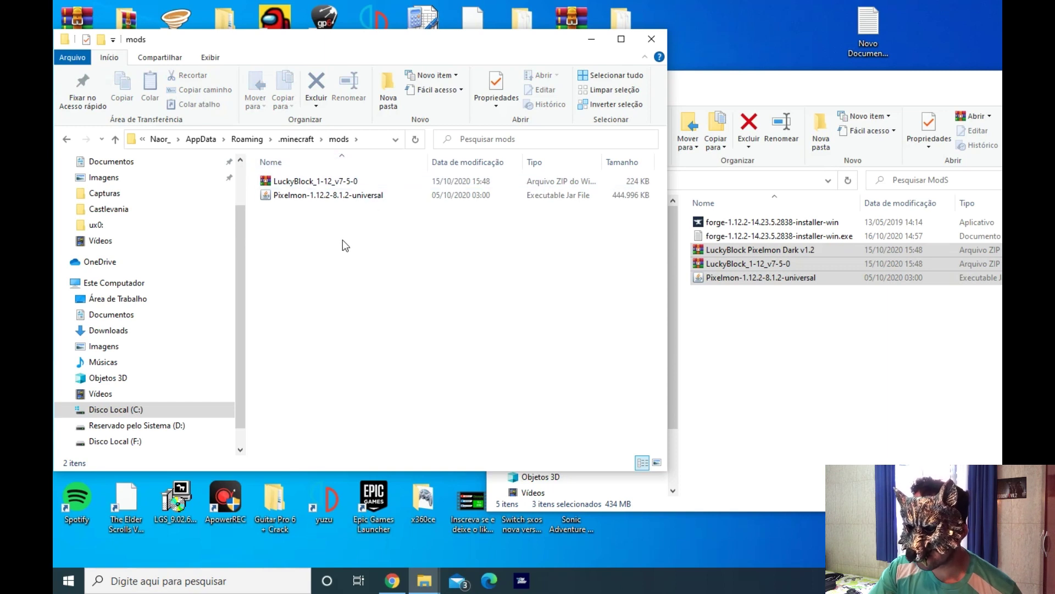
left_click(792, 88)
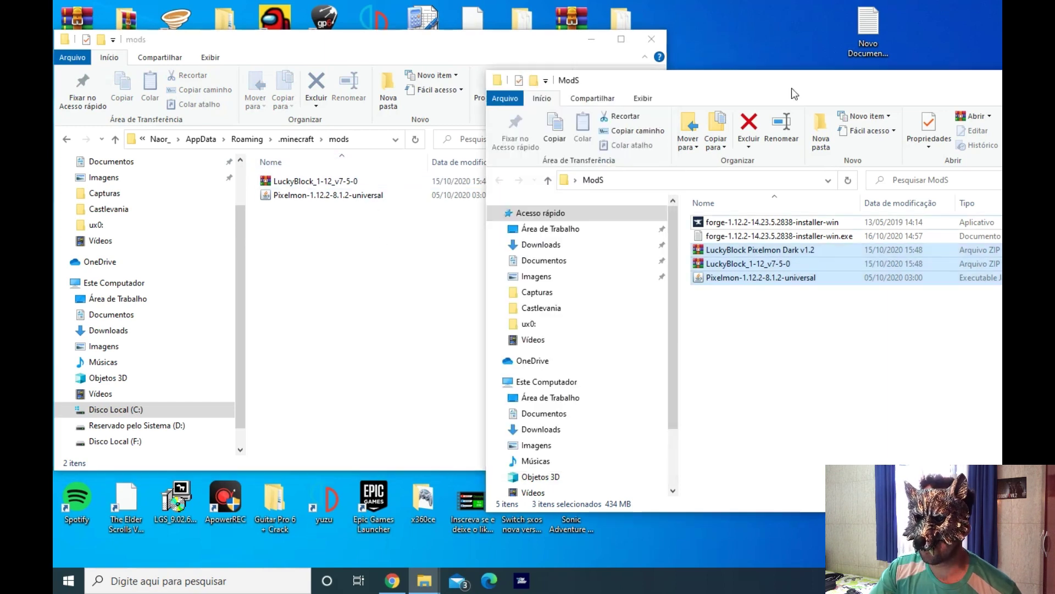
left_click(756, 349)
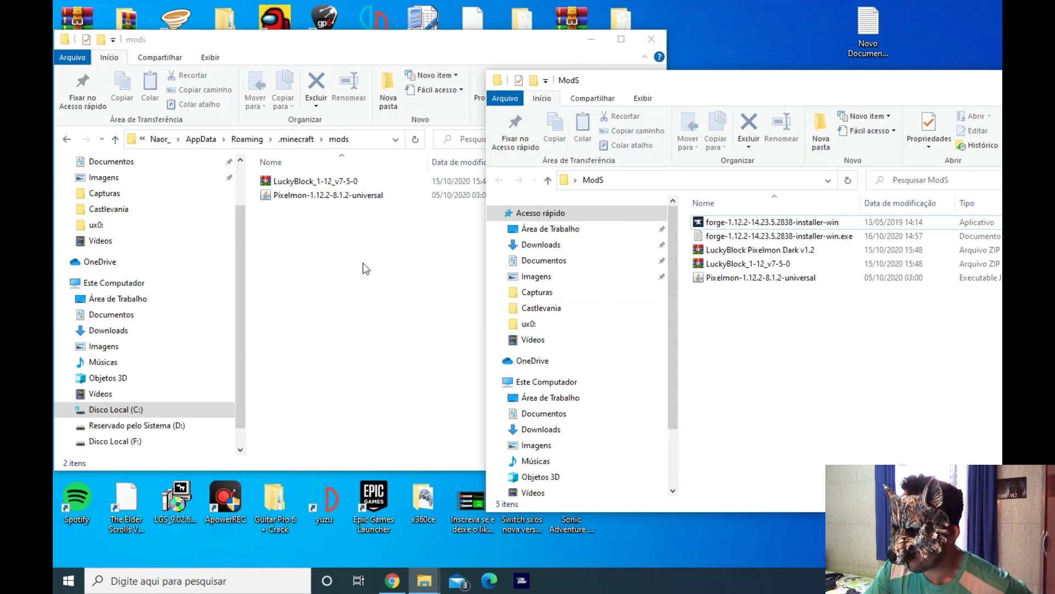
left_click_drag(688, 266, 770, 291)
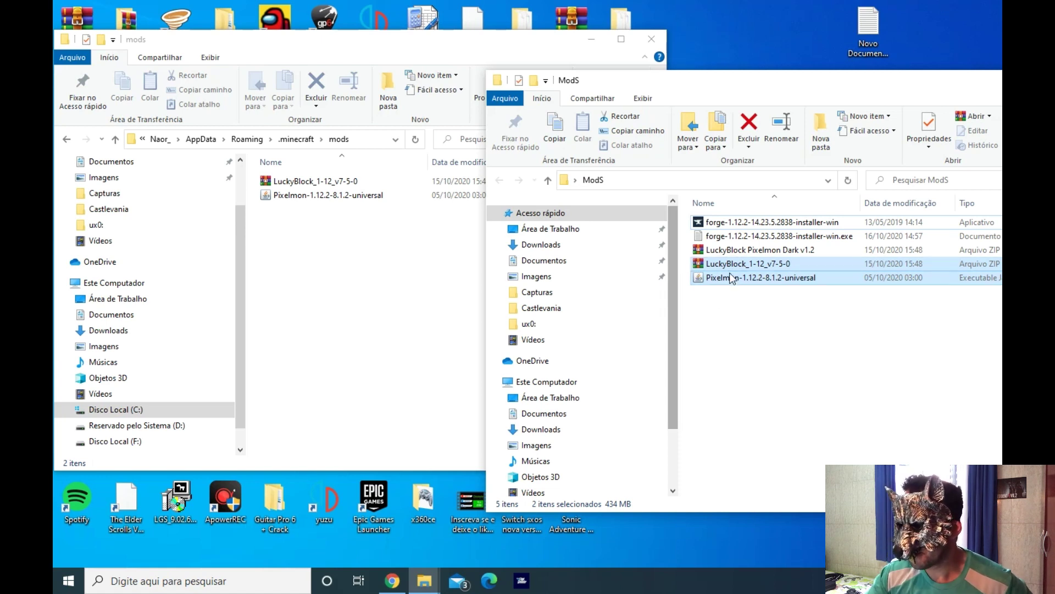
left_click(321, 283)
left_click_drag(370, 53, 454, 53)
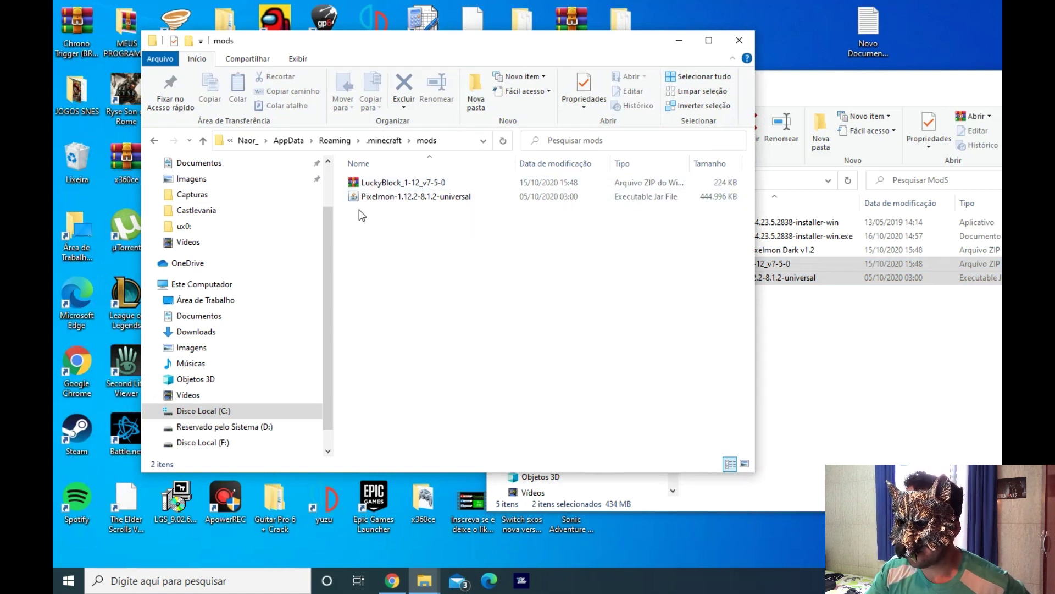
Step: Return to the .minecraft folder and view the options for creating a new folder there, without creating one
left_click(154, 141)
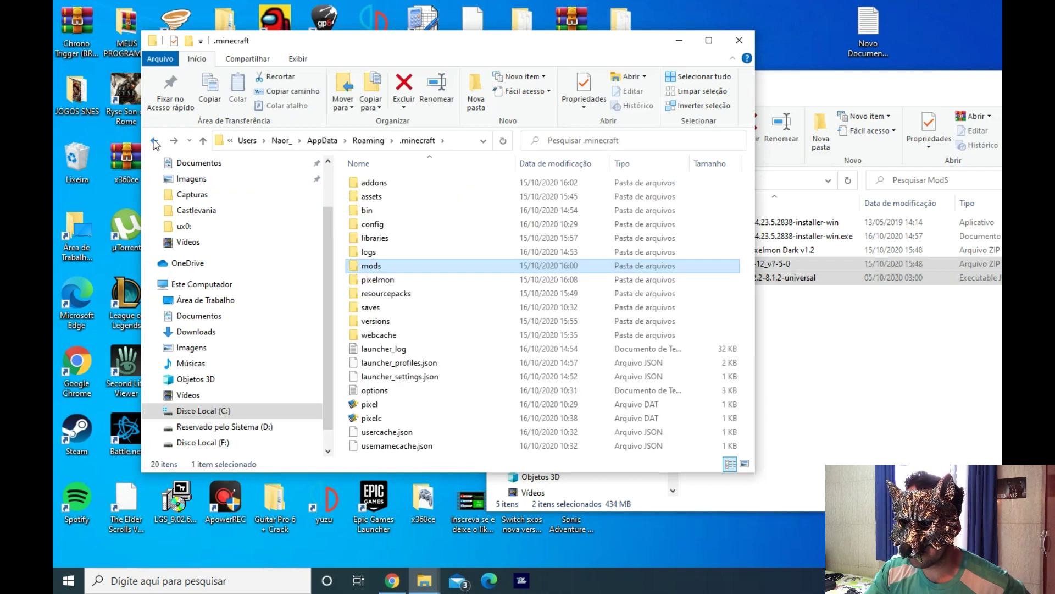
right_click(341, 196)
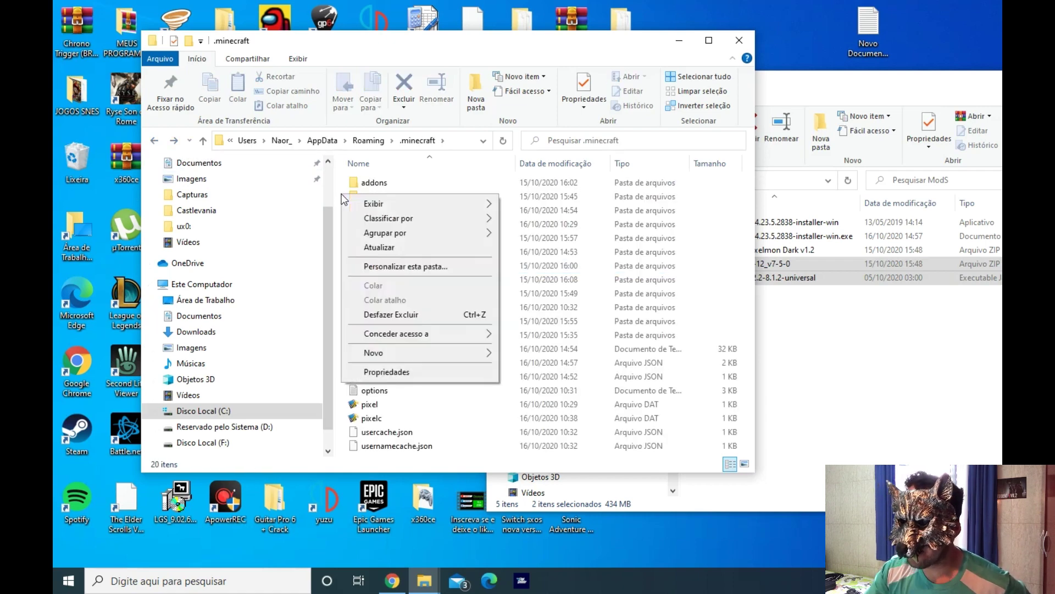
mouse_move(484, 353)
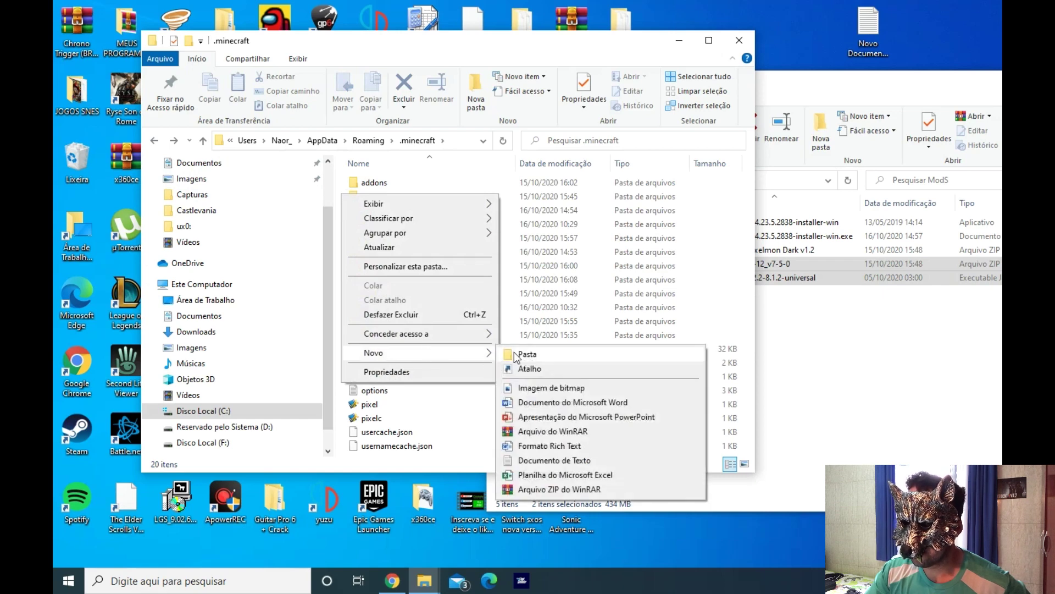
left_click(386, 186)
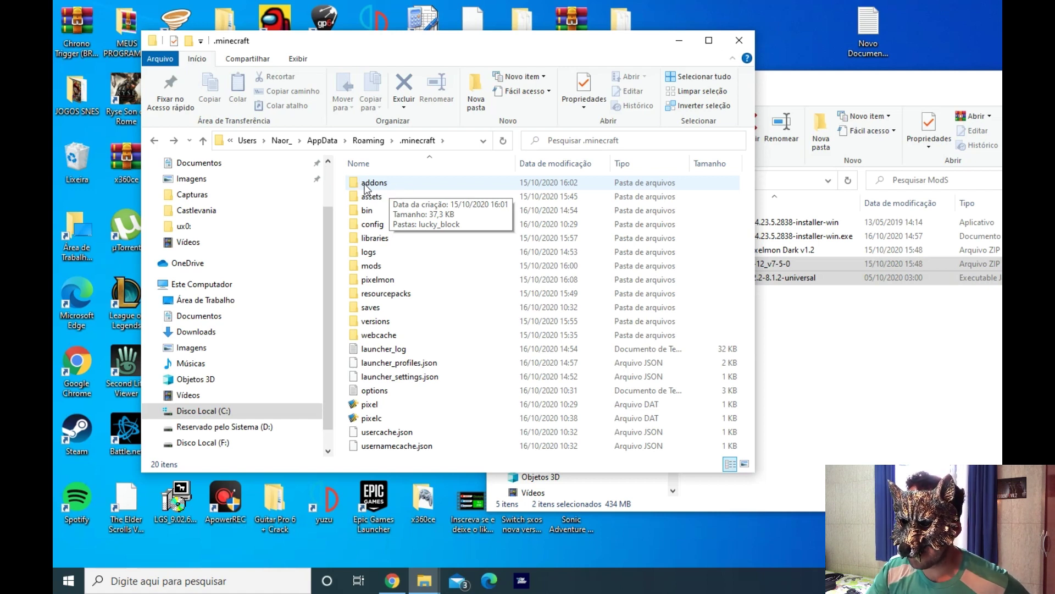
Step: Open the addons folder, view its new-folder option without using it, and open the lucky_block subfolder
double_click(363, 185)
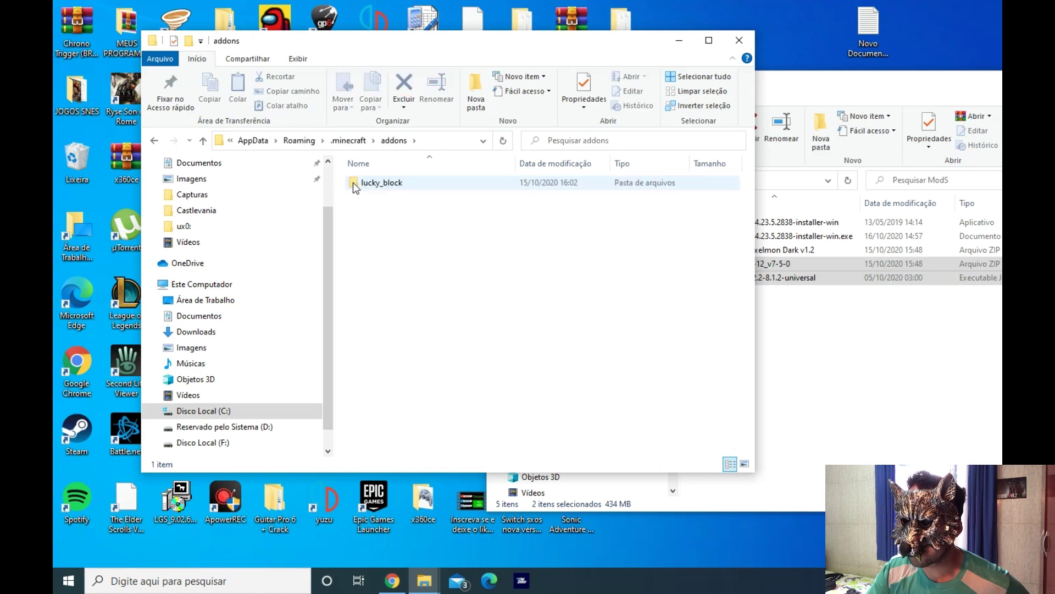
right_click(440, 280)
mouse_move(540, 435)
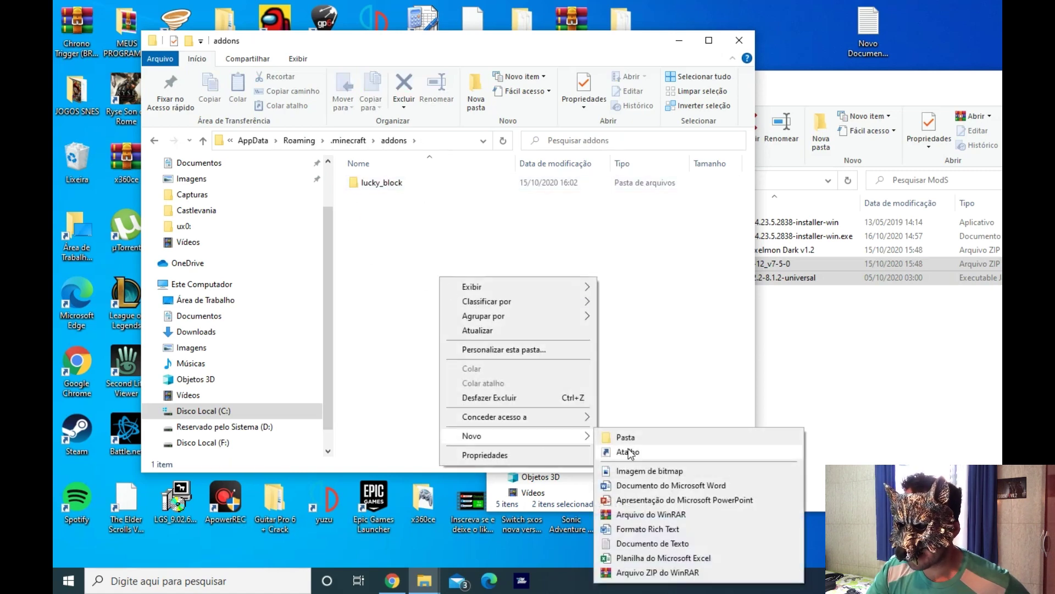
left_click(656, 253)
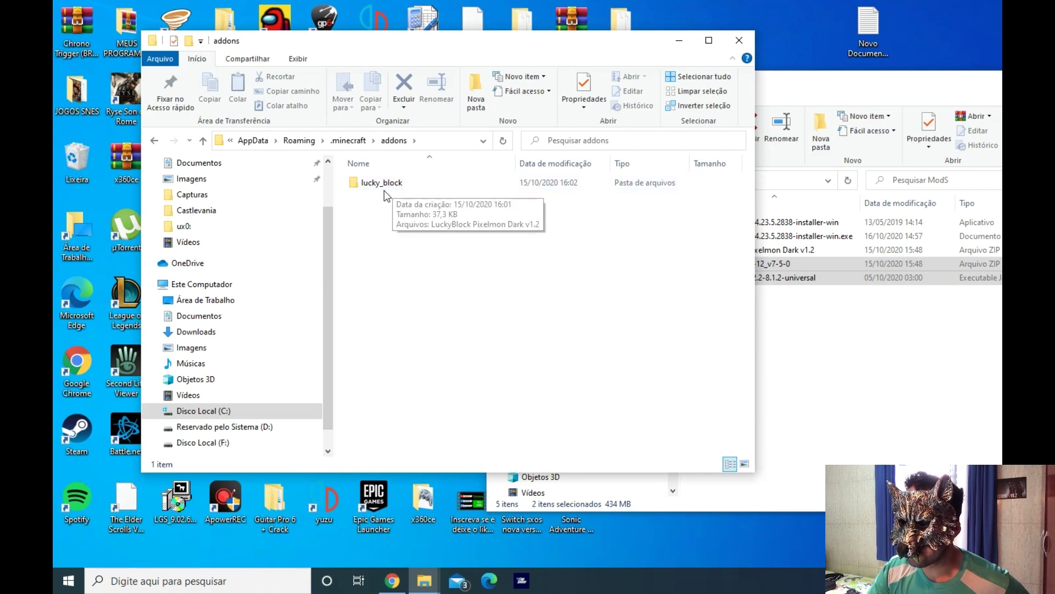
left_click_drag(454, 49, 422, 50)
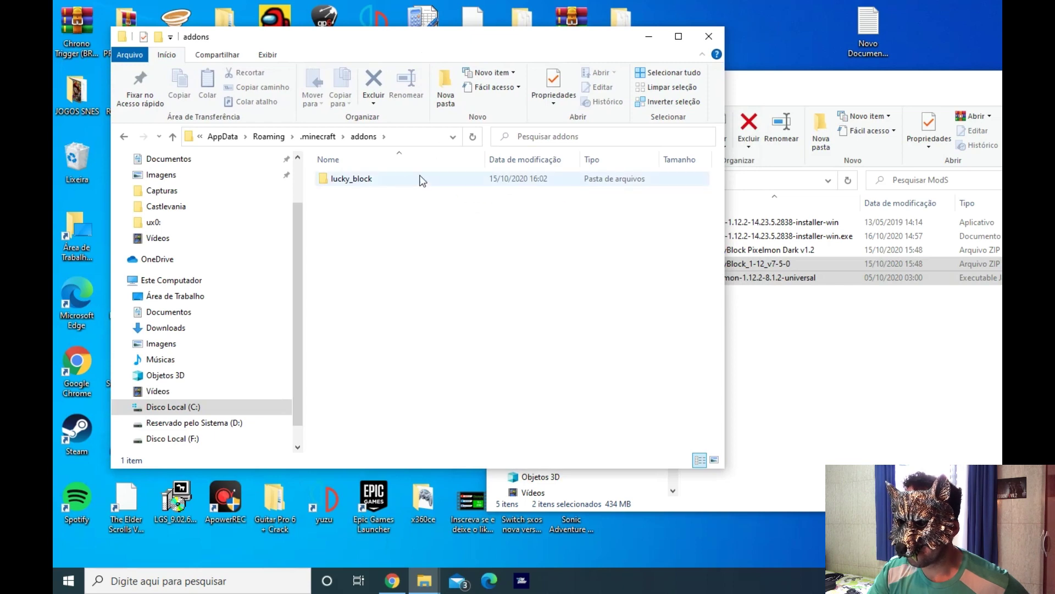
double_click(381, 178)
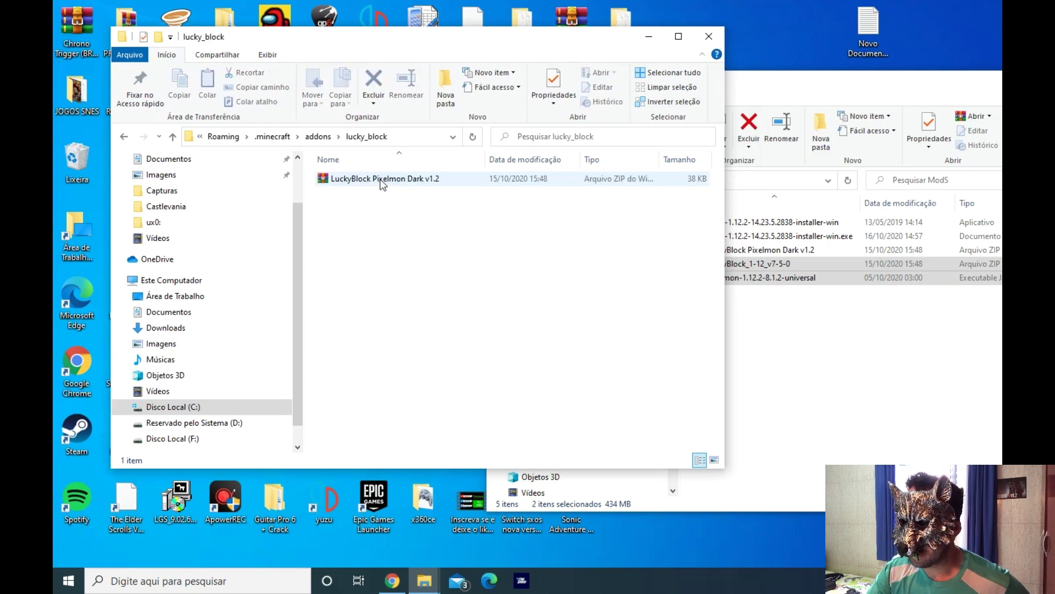
Step: Place the lucky_block window beside ModS, select LuckyBlock Pixelmon Dark v1.2 in ModS, and return to the lucky_block window
double_click(471, 42)
double_click(955, 11)
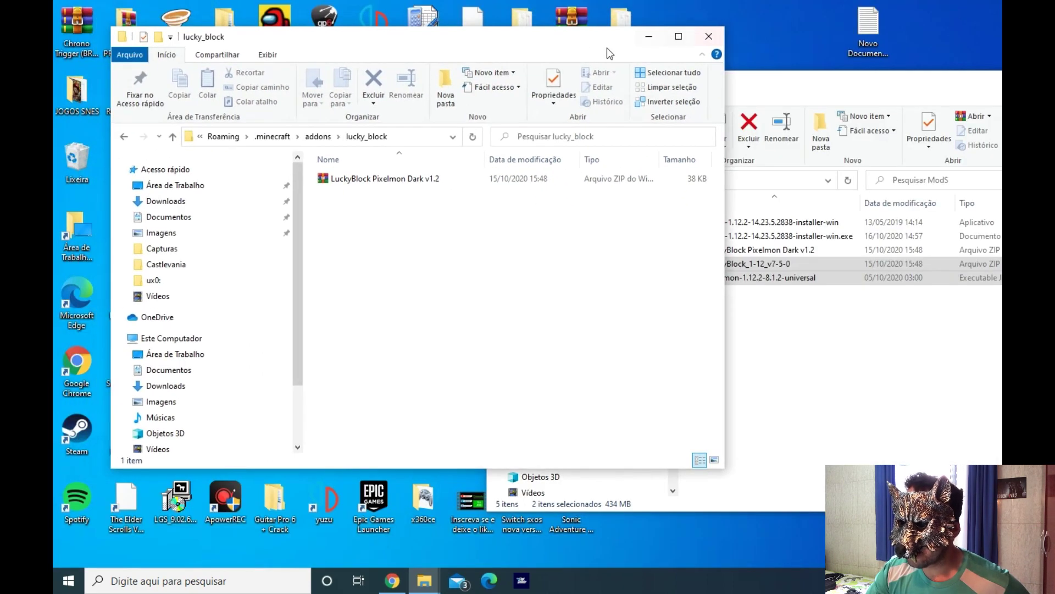
left_click_drag(585, 41, 524, 45)
left_click(746, 248)
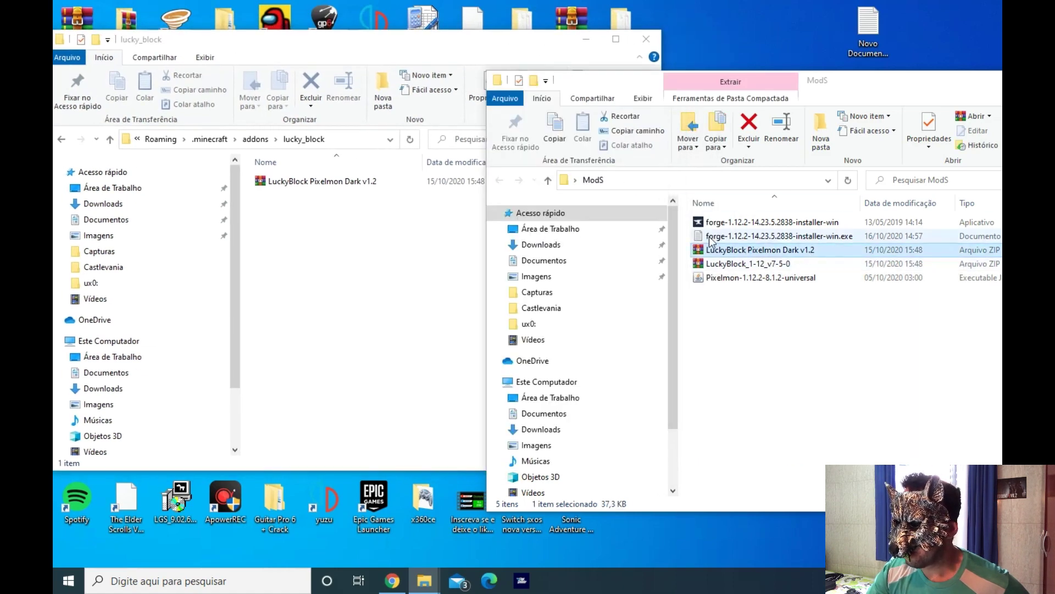
left_click(418, 270)
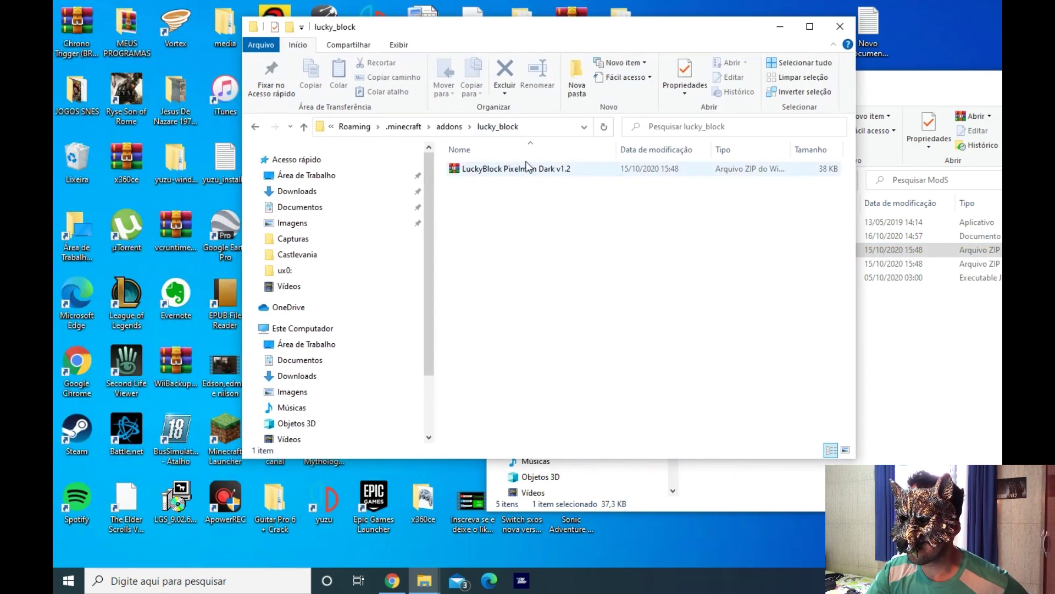
Step: Go back to Roaming and review the contents of .minecraft's mods folder and its addons\lucky_block folder
left_click(256, 128)
left_click(255, 132)
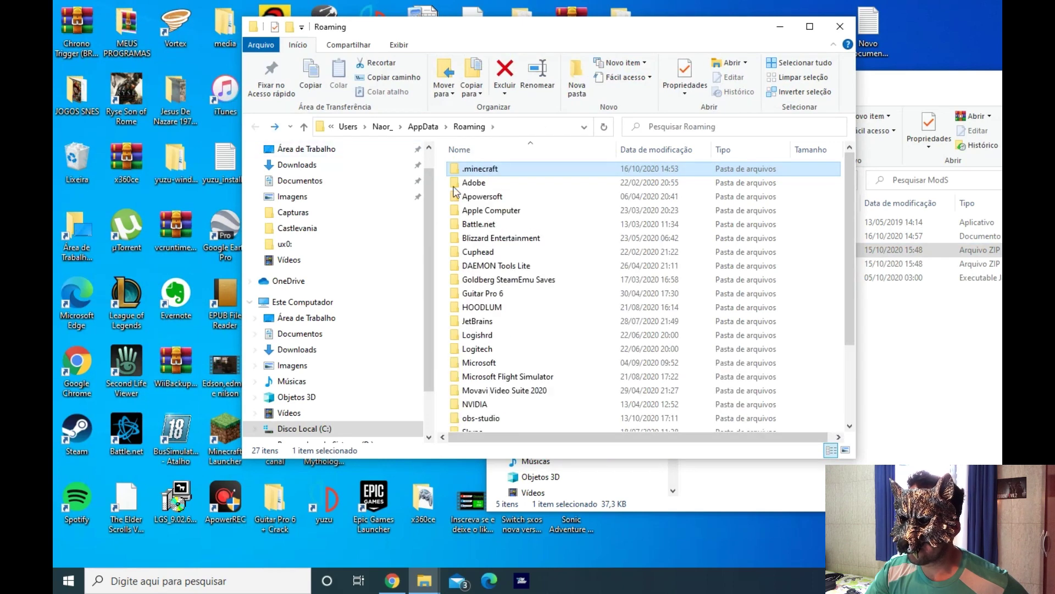
double_click(498, 169)
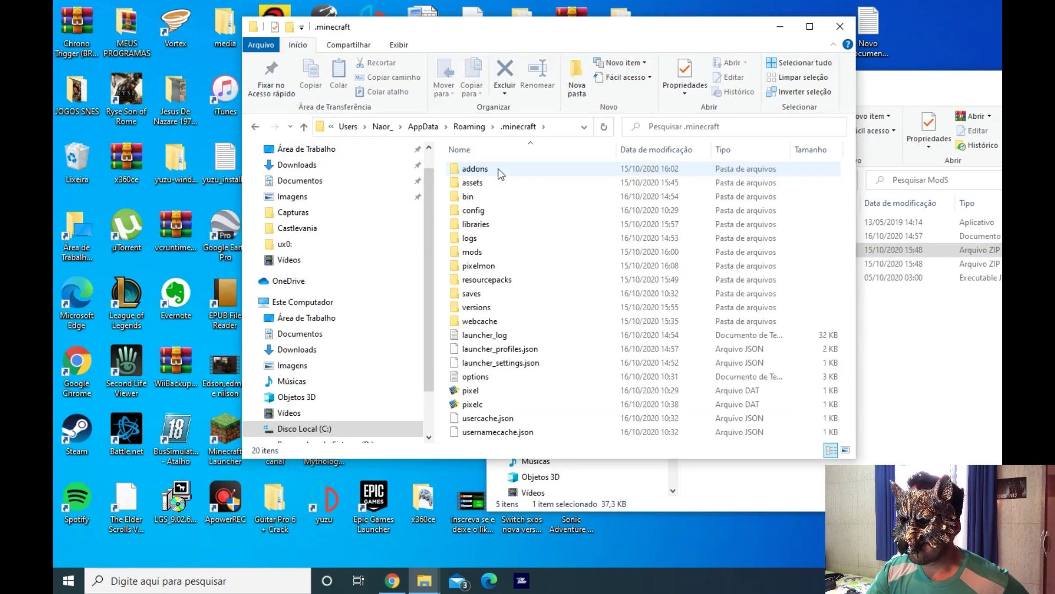
double_click(480, 254)
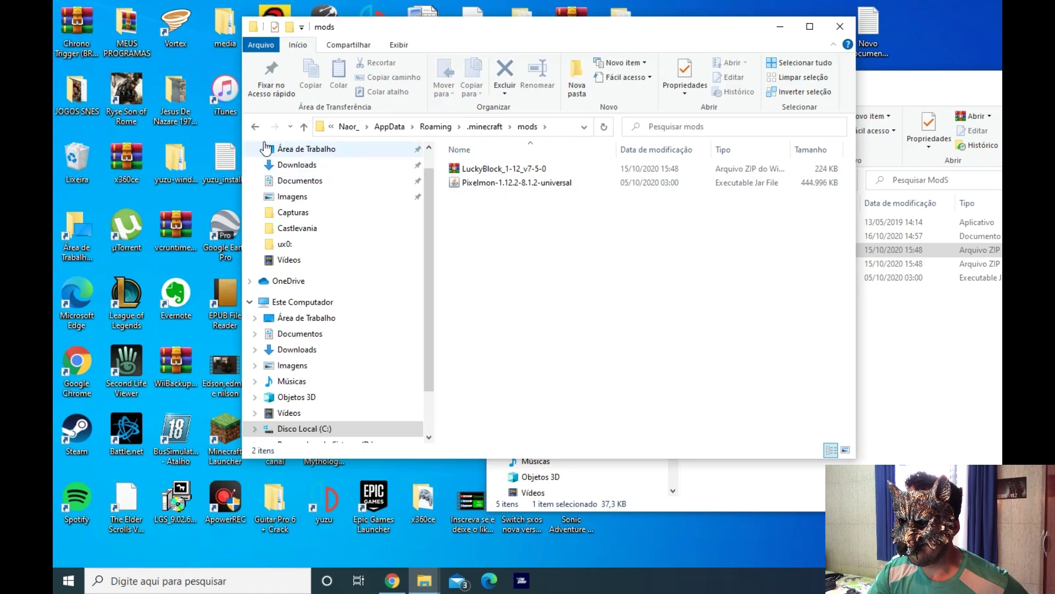
left_click(256, 127)
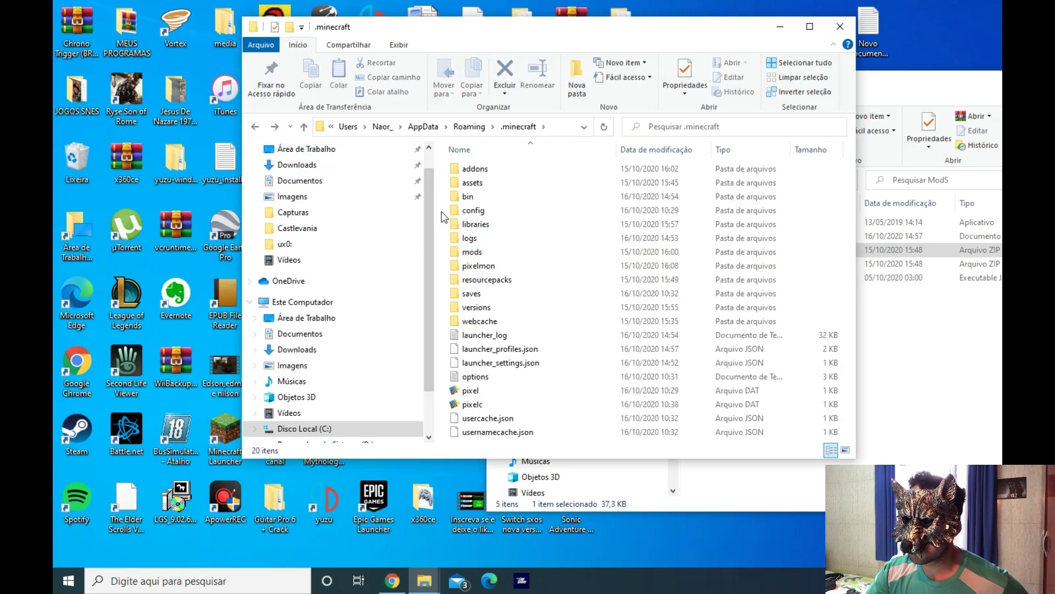
double_click(481, 170)
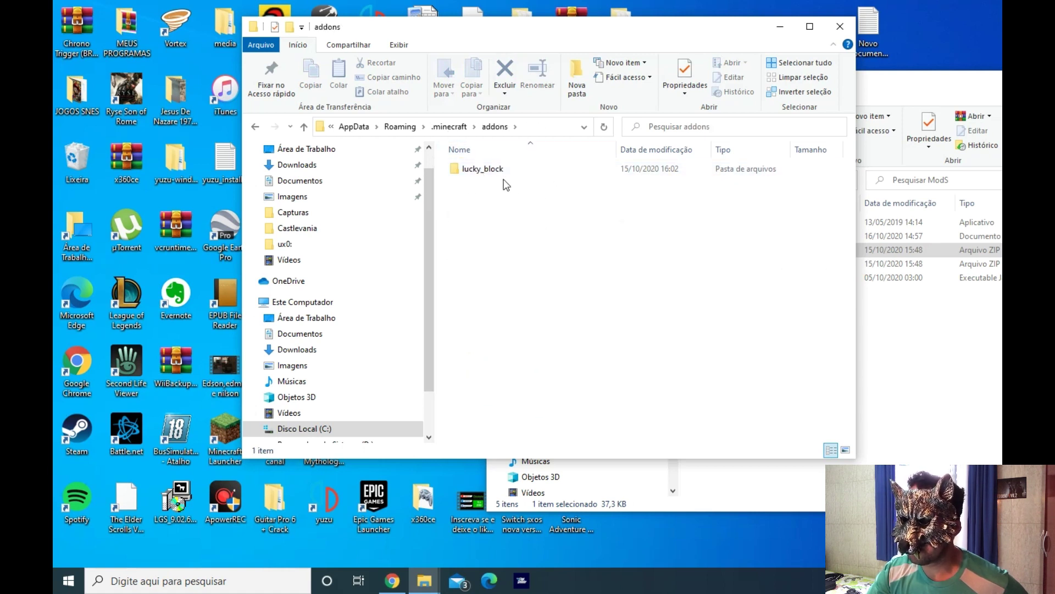
double_click(478, 172)
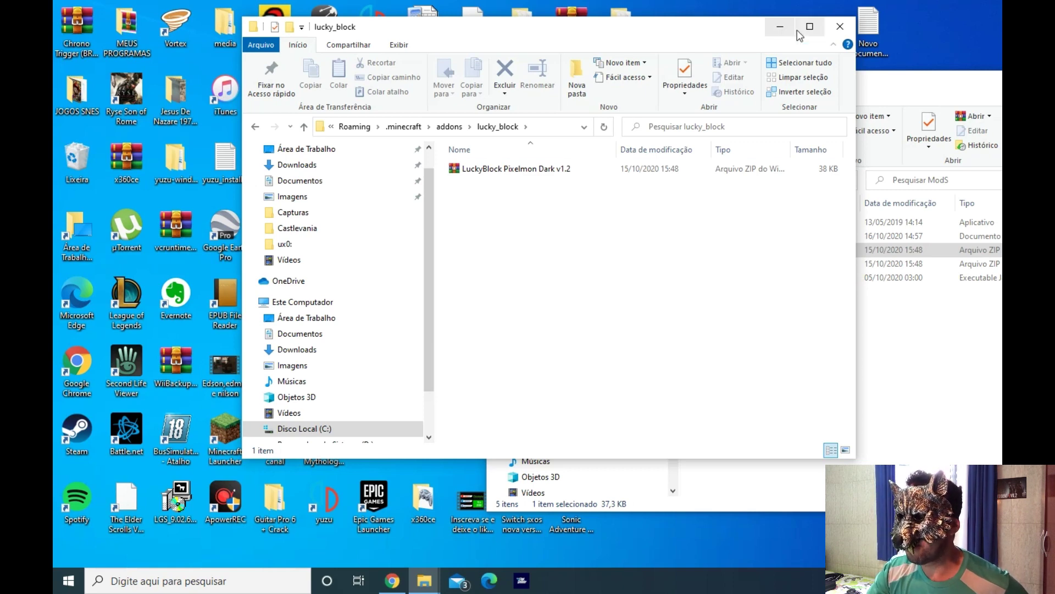
Step: Close the lucky_block and ModS folder windows, open the Minecraft Launcher from the desktop, and reposition its window
left_click(840, 26)
left_click_drag(883, 83, 665, 86)
left_click(867, 82)
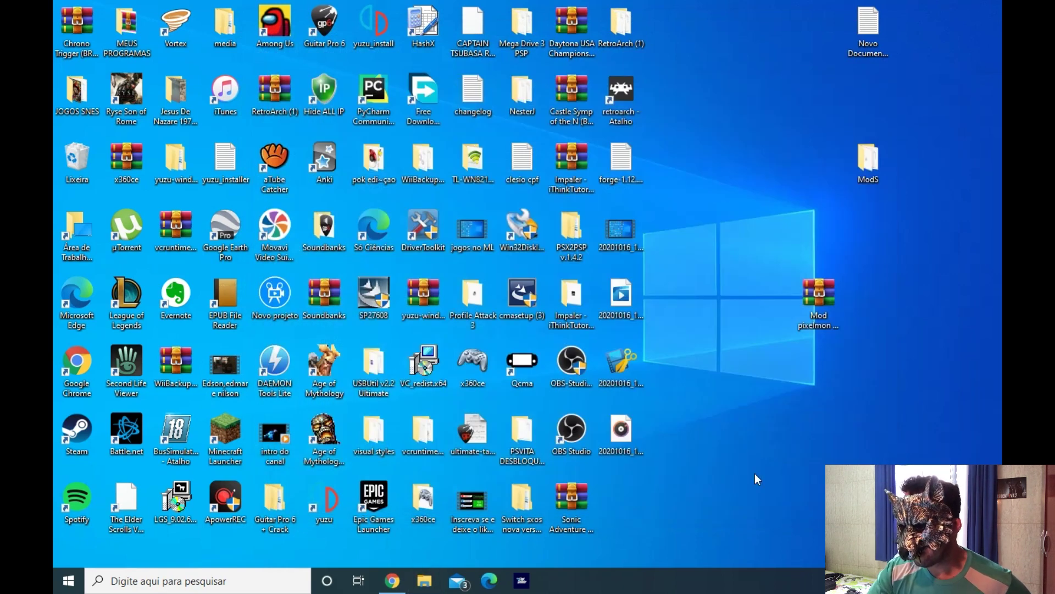
double_click(232, 437)
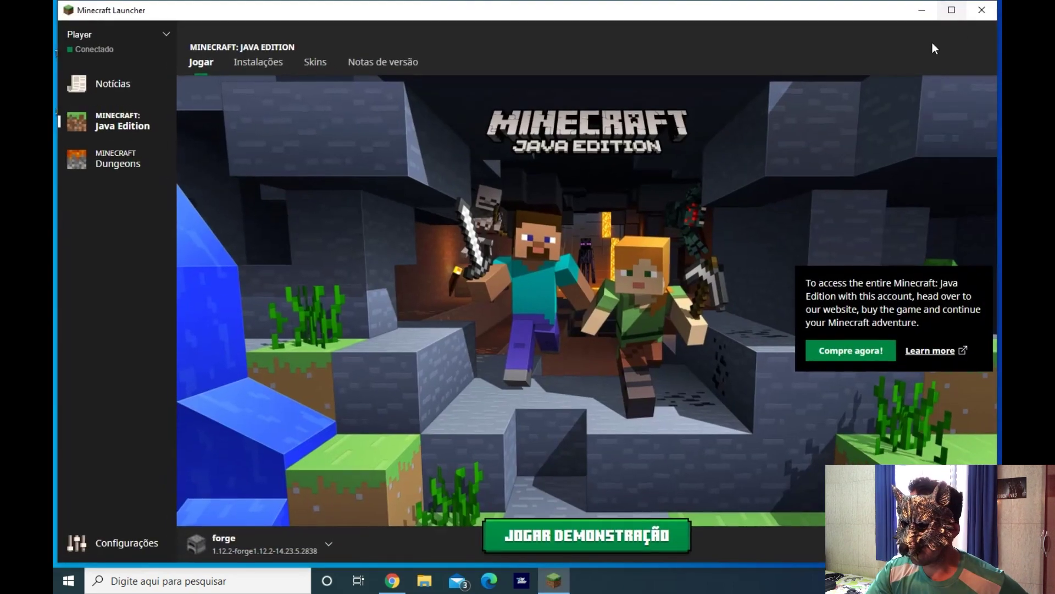
left_click_drag(821, 4, 821, 88)
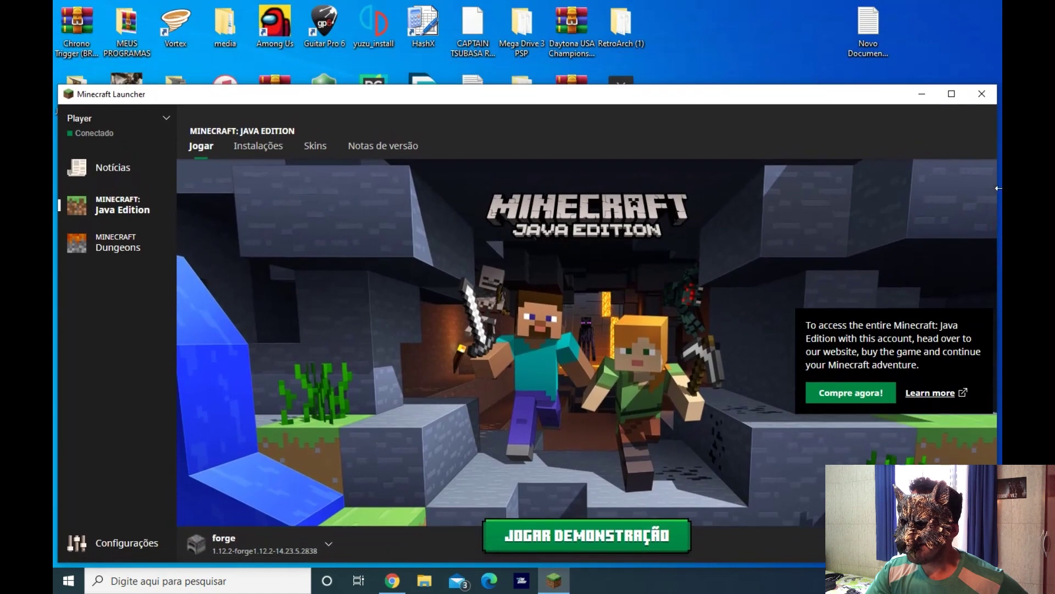
Step: Narrow and reposition the launcher window, and launch the forge 1.12.2-forge1.12.2-14.23.5.2838 profile from the installations list
left_click_drag(997, 225, 929, 220)
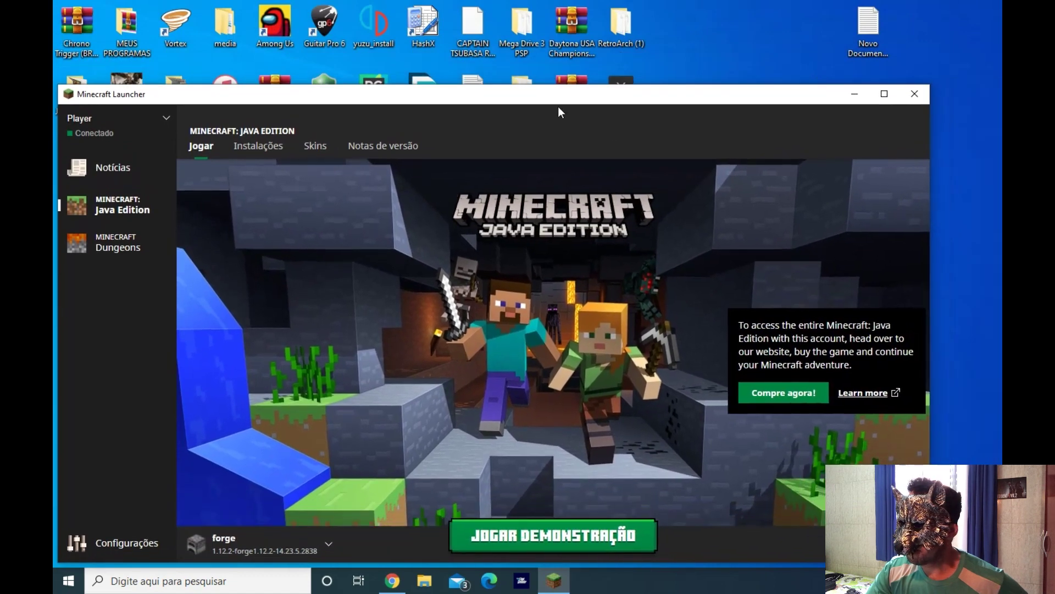
left_click_drag(539, 97, 573, 48)
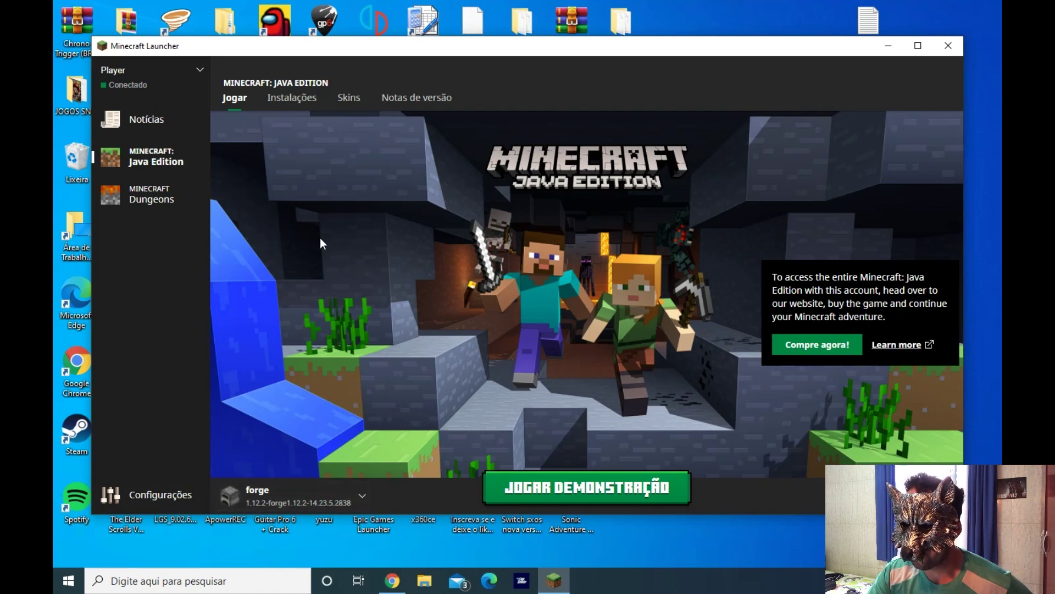
left_click(296, 103)
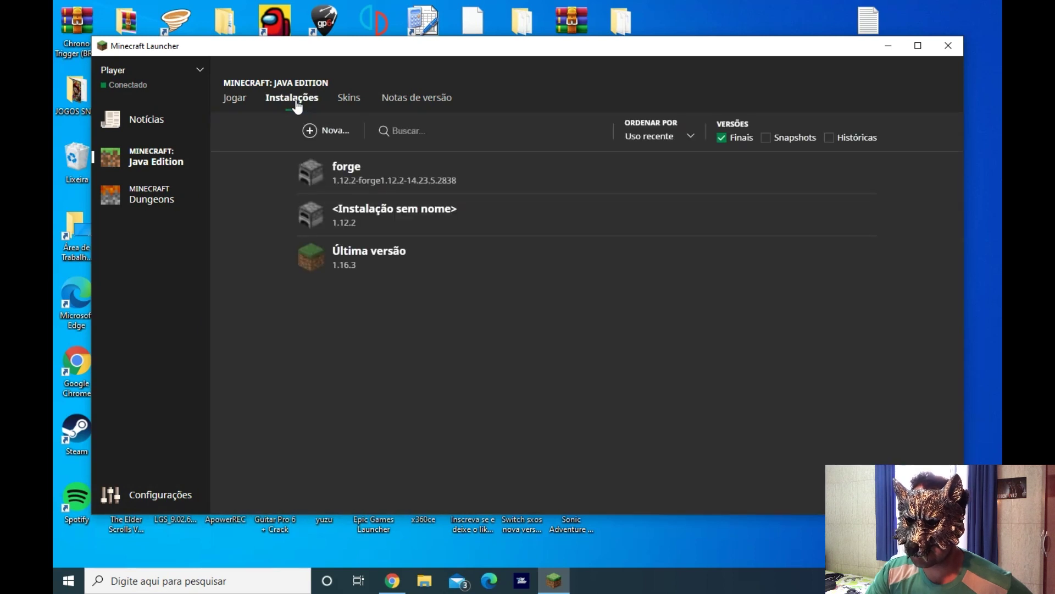
mouse_move(433, 176)
mouse_move(393, 268)
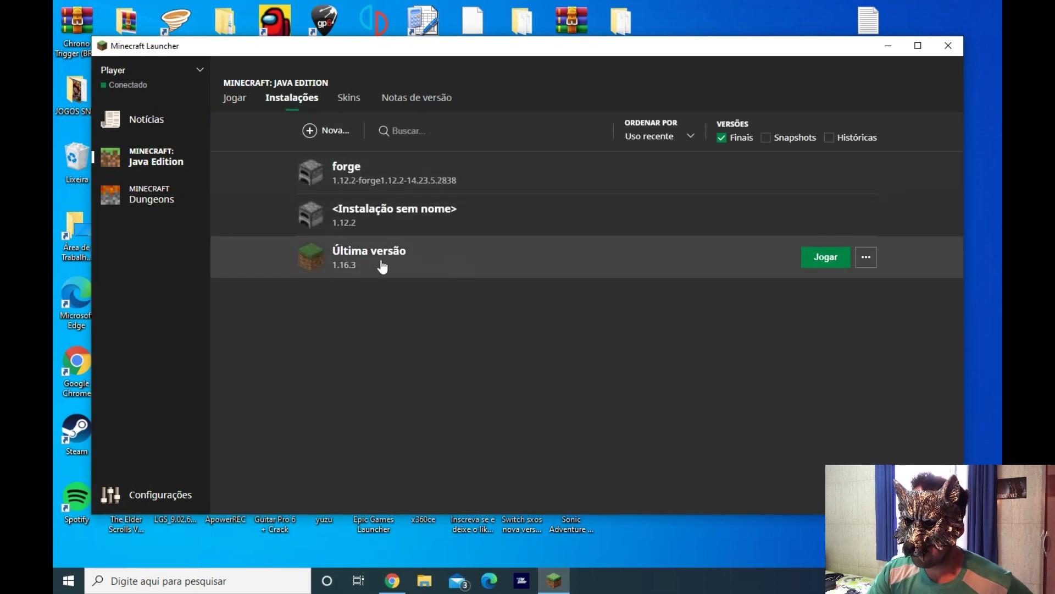
mouse_move(355, 227)
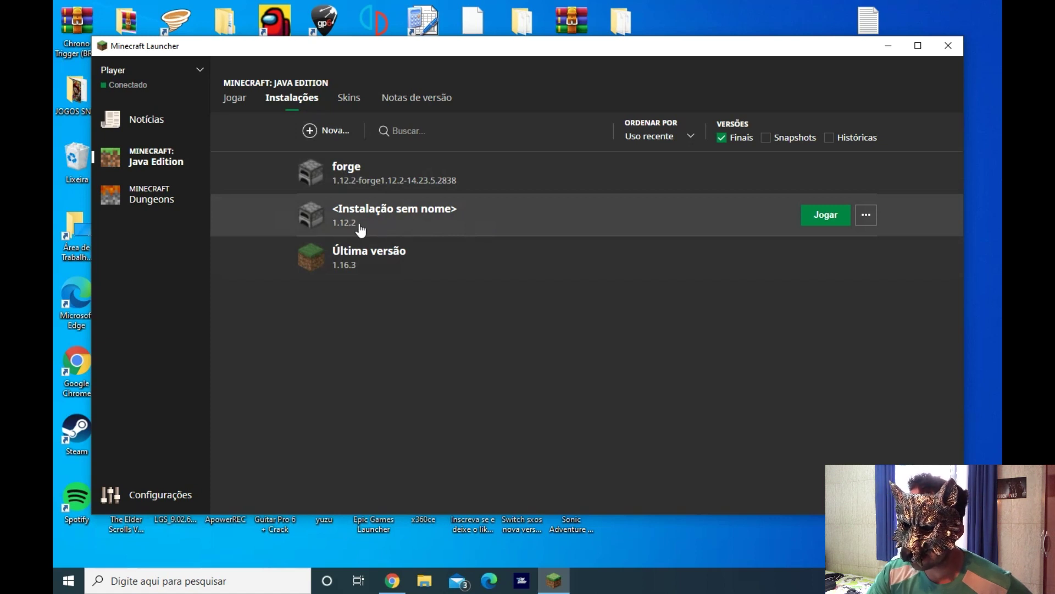
mouse_move(306, 177)
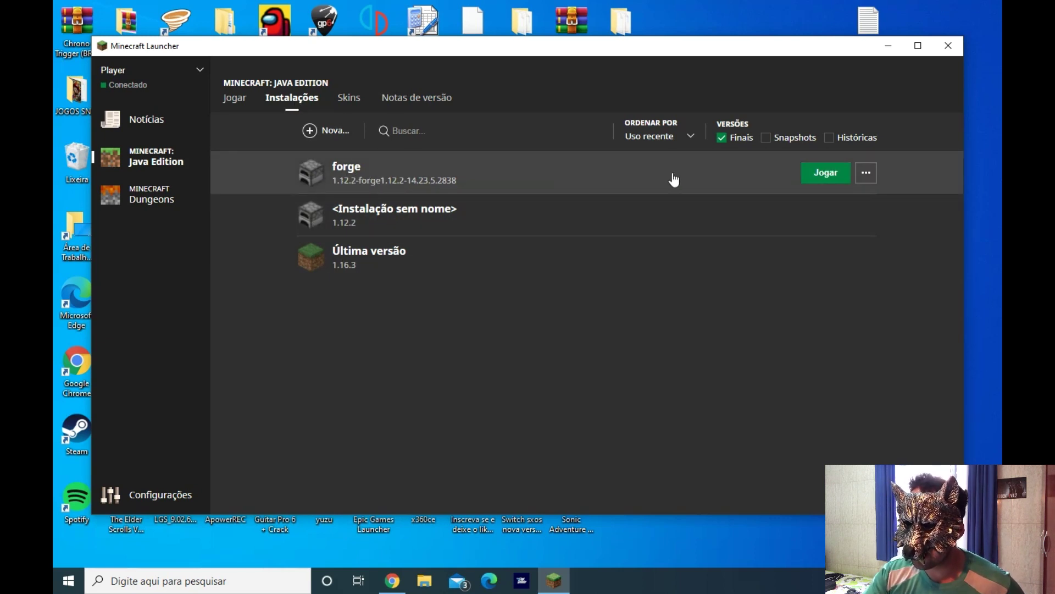
left_click(821, 177)
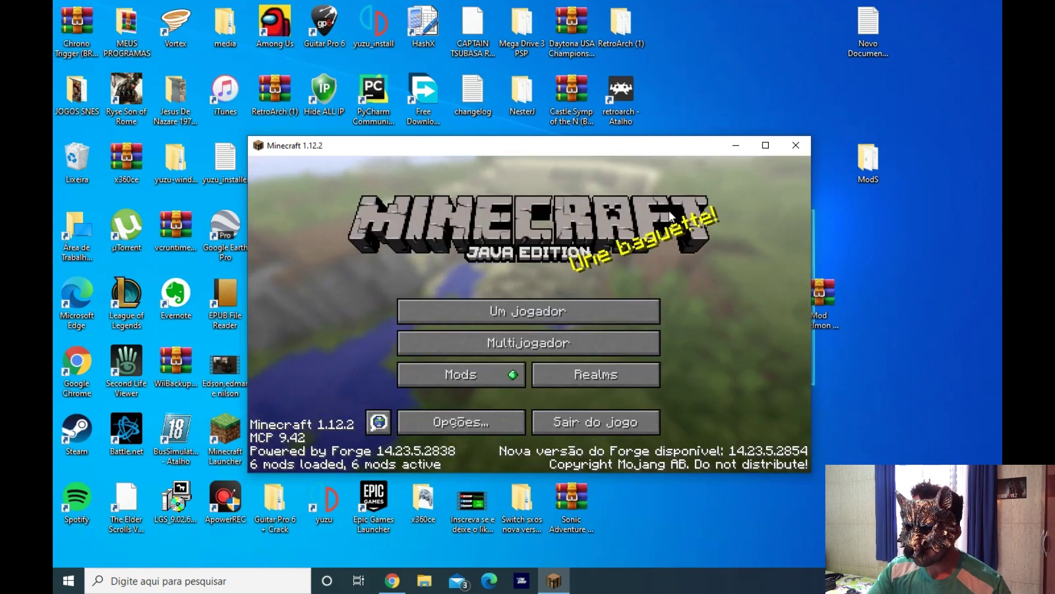
Step: Move the Minecraft 1.12.2 game window higher on the desktop and widen it
left_click_drag(523, 138, 525, 86)
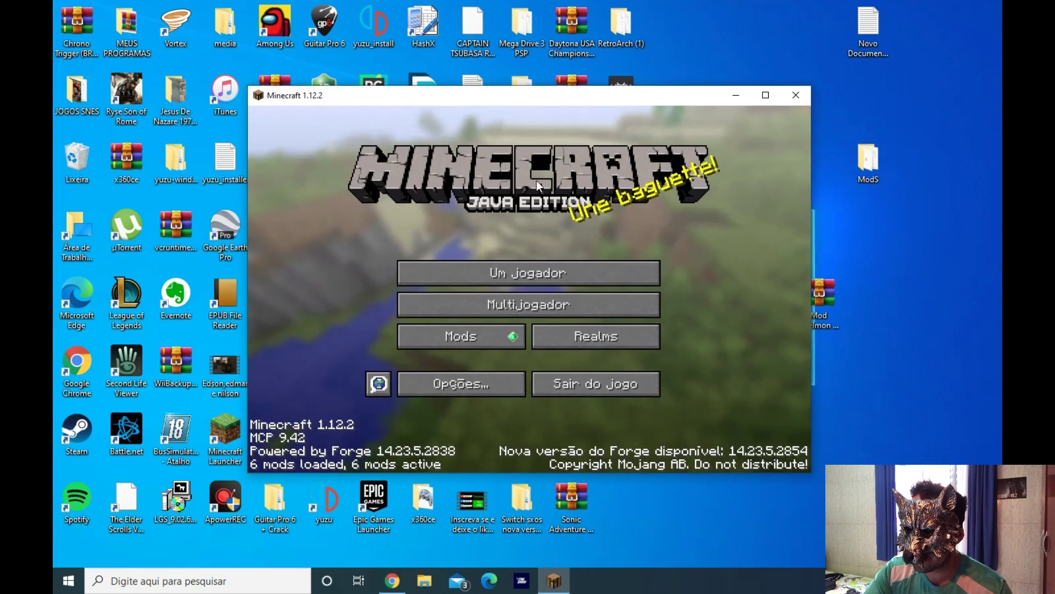
left_click_drag(809, 285, 938, 286)
left_click_drag(632, 98, 524, 83)
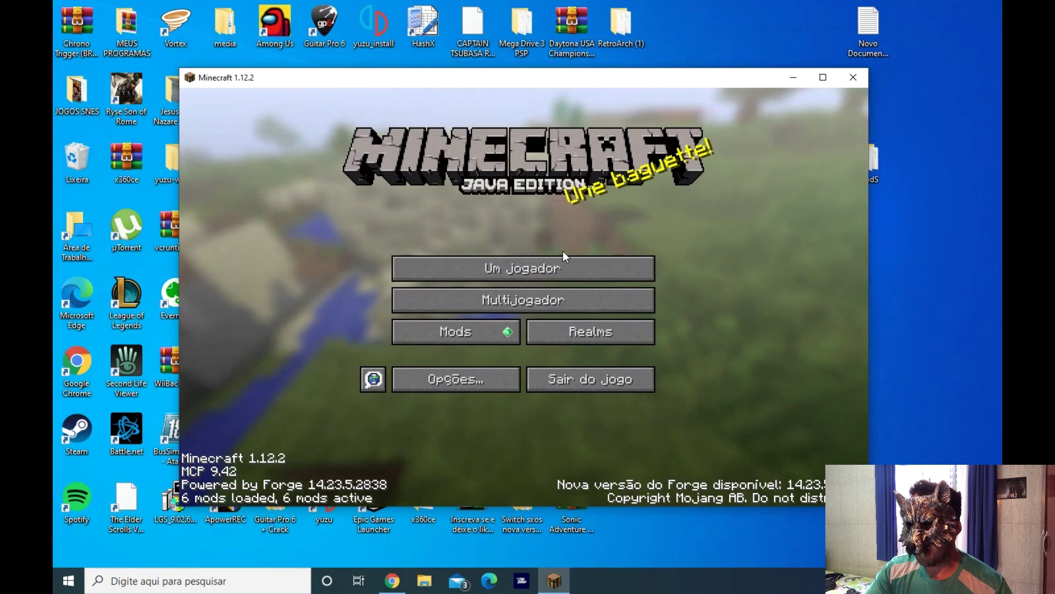
Step: Cycle the Gráficos and Iluminação suave graphics options back to Bonitos and Máxima, and return to the title screen
left_click(474, 381)
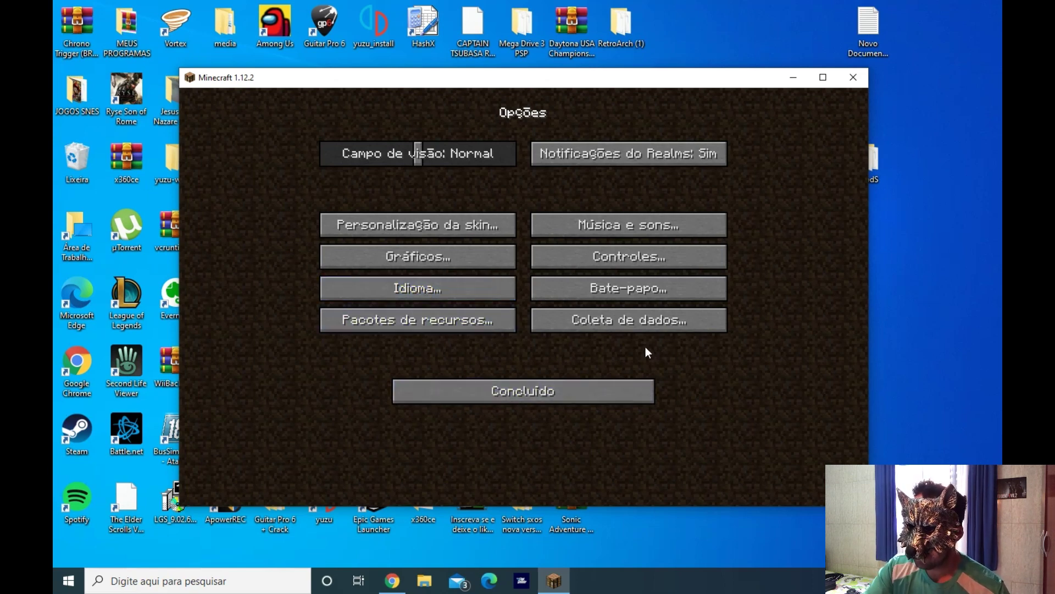
left_click(443, 258)
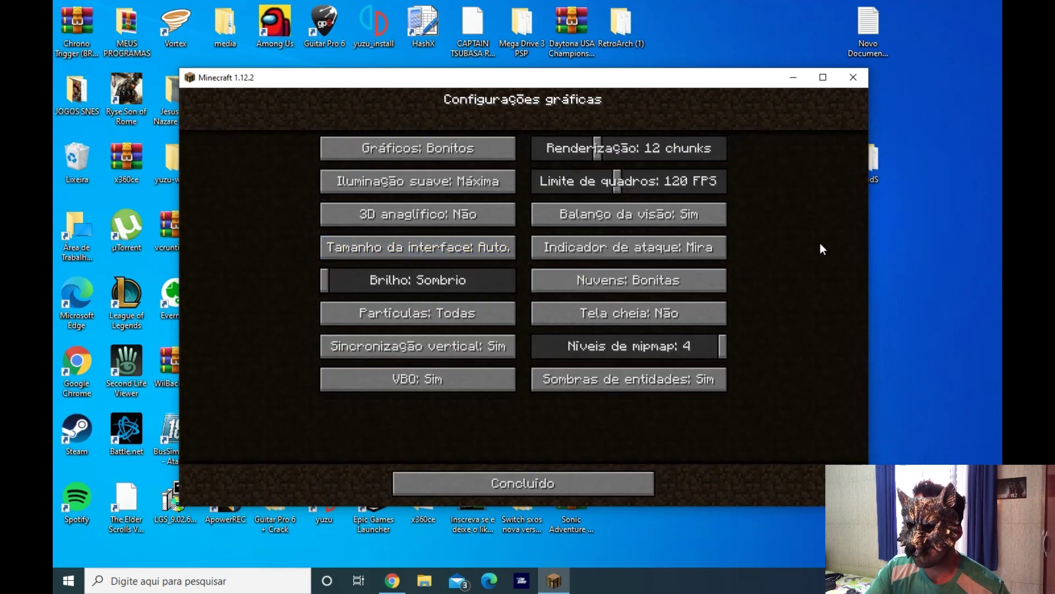
left_click(450, 144)
left_click(477, 153)
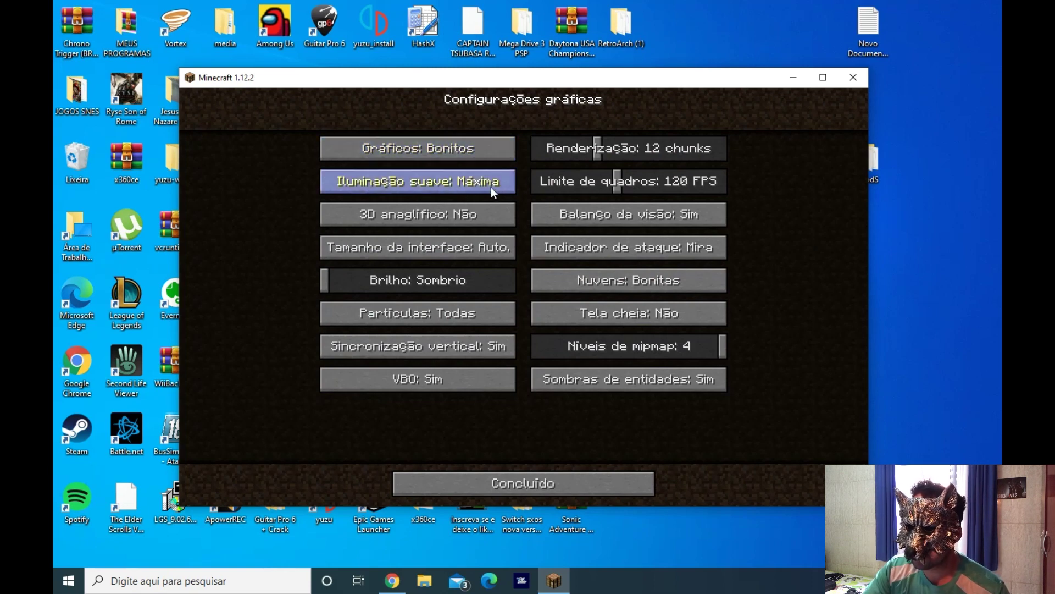
left_click(461, 187)
left_click(471, 184)
left_click(474, 185)
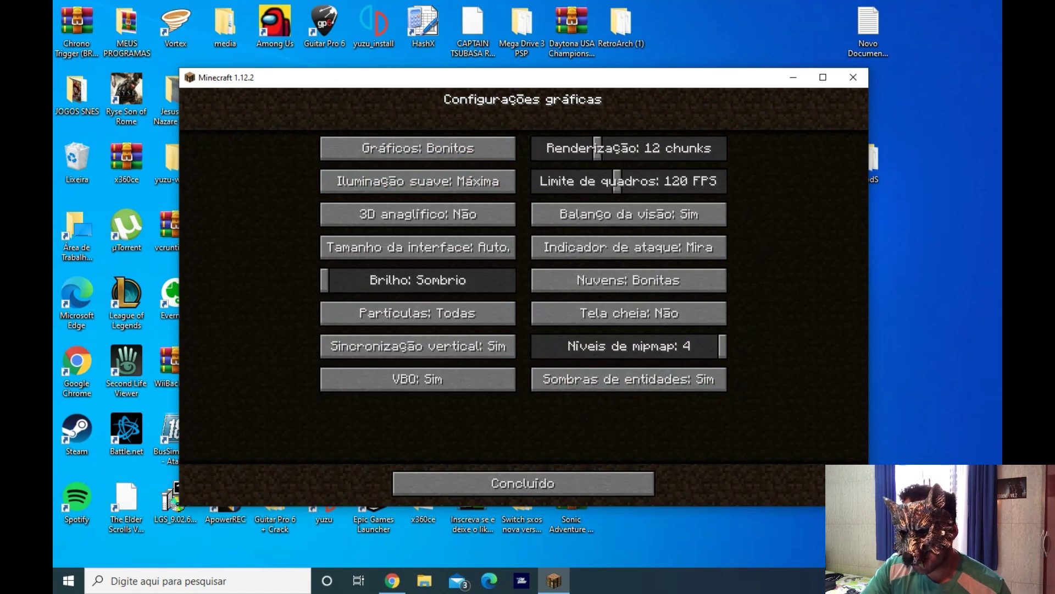
key("XF86AudioRaiseVolume")
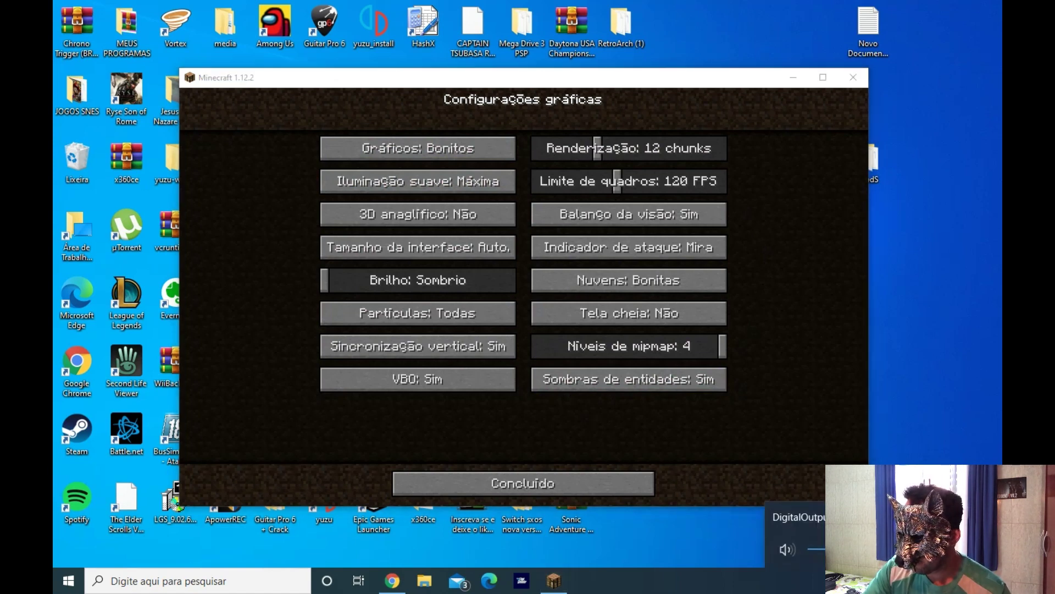
left_click(581, 488)
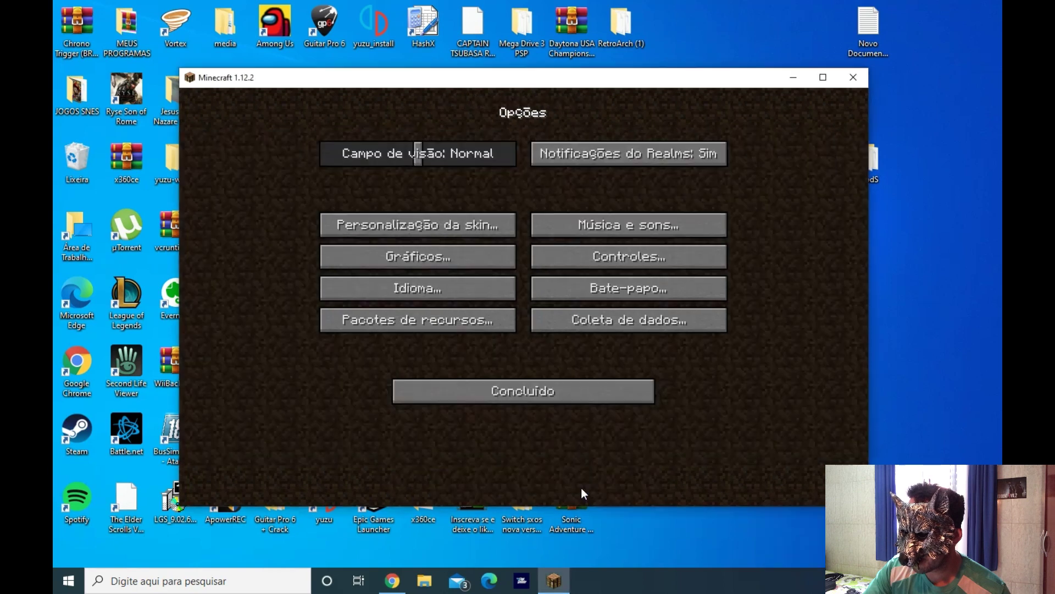
left_click(525, 393)
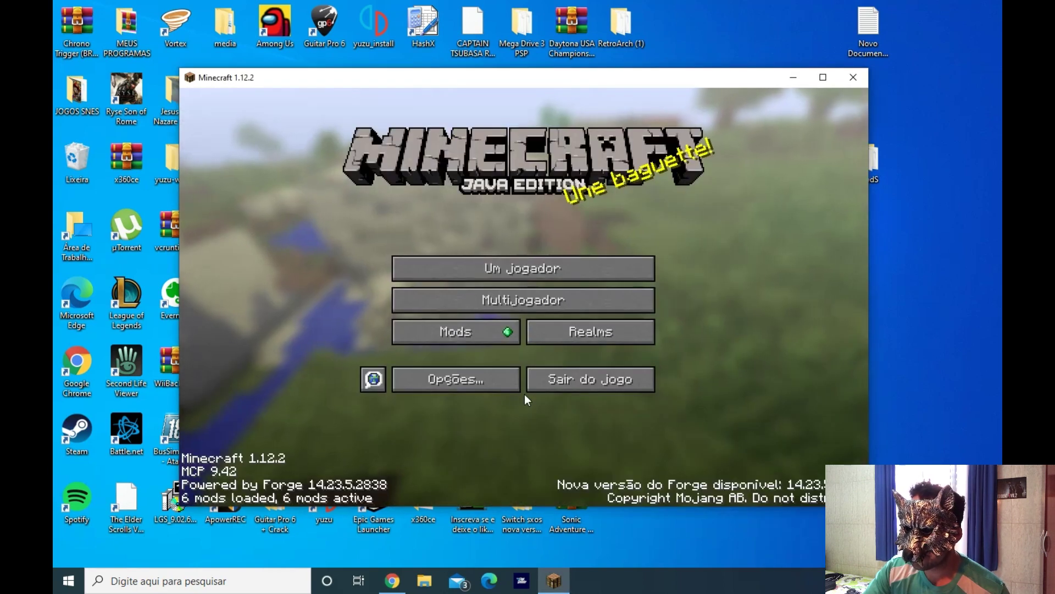